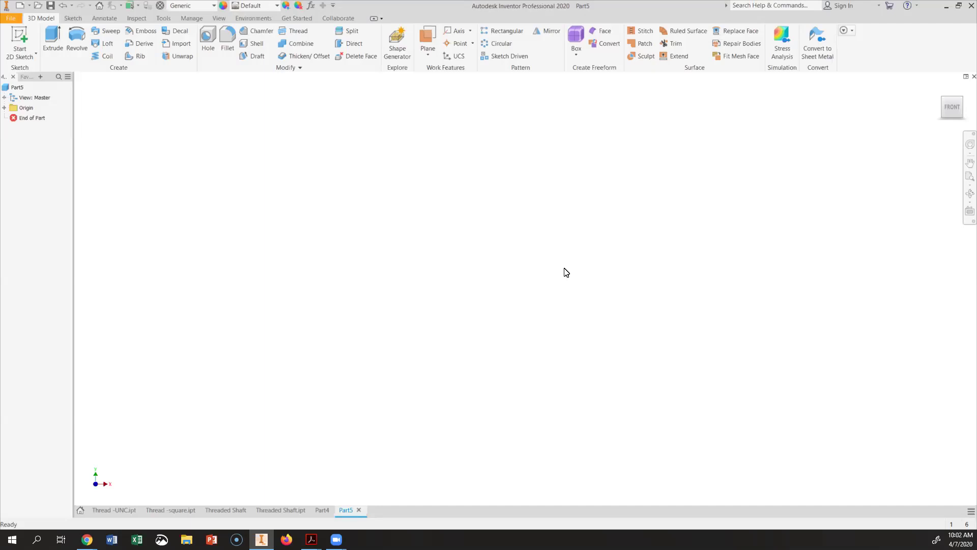
# Start a sketch on the XY plane and draw a circle centred on the origin
pyautogui.click(30, 56)
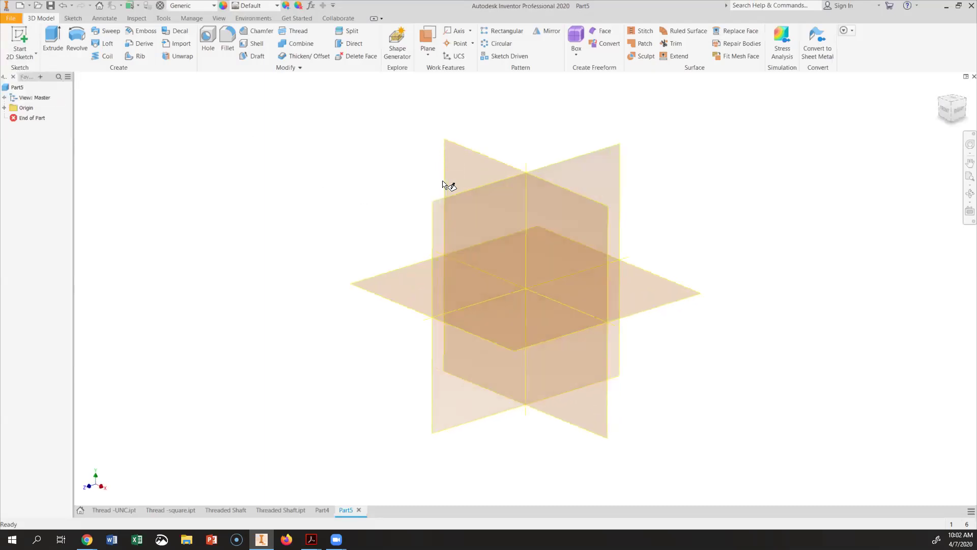
pyautogui.click(462, 163)
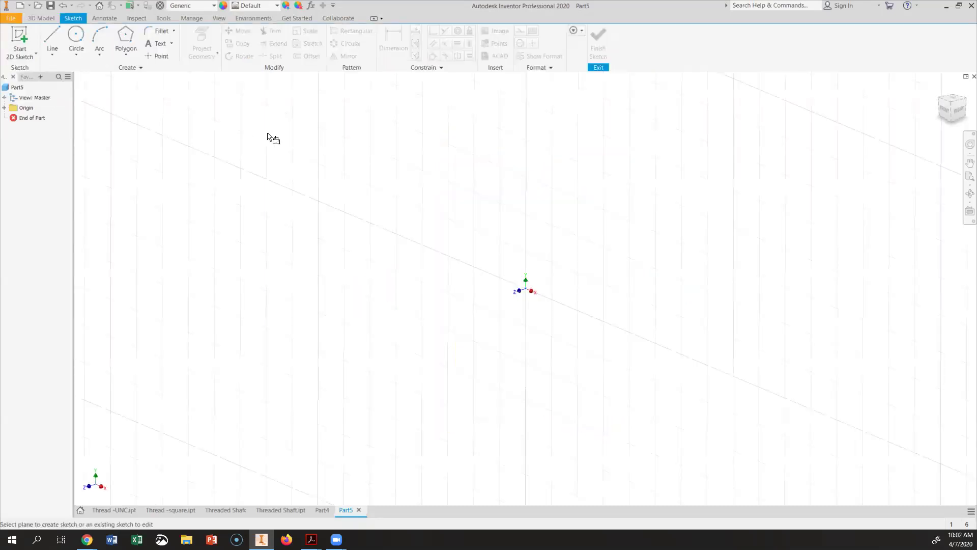
pyautogui.click(75, 55)
pyautogui.click(64, 72)
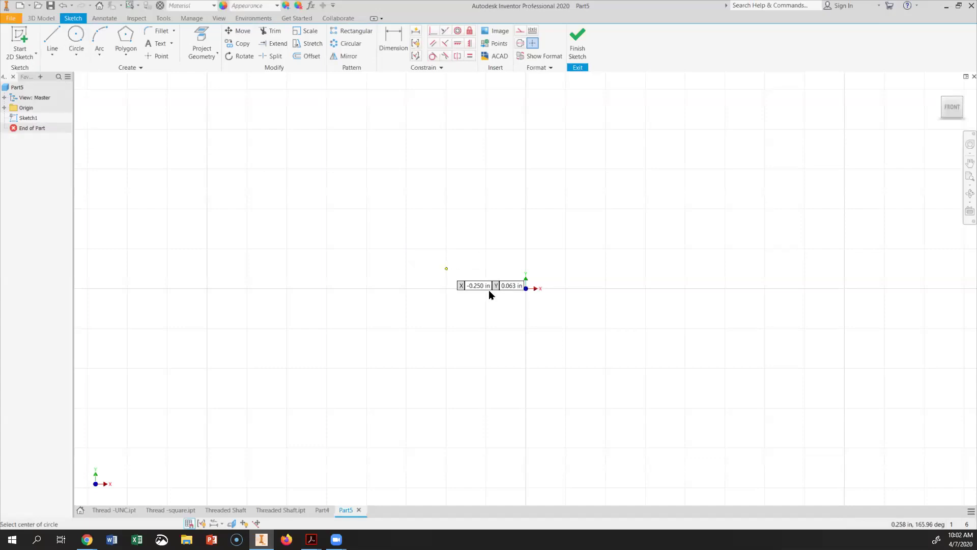
pyautogui.click(526, 288)
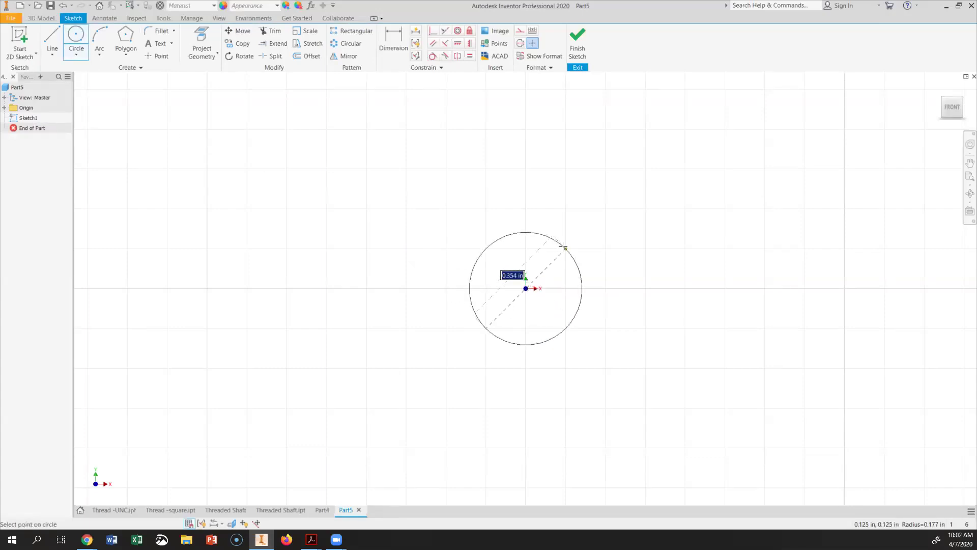
pyautogui.click(554, 253)
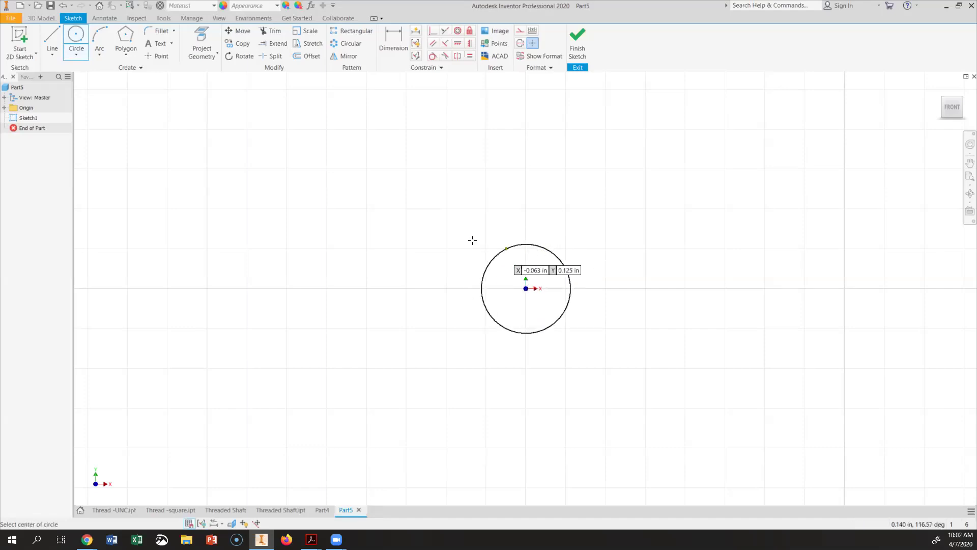
# Dimension the circle's diameter to .250 in
pyautogui.click(395, 47)
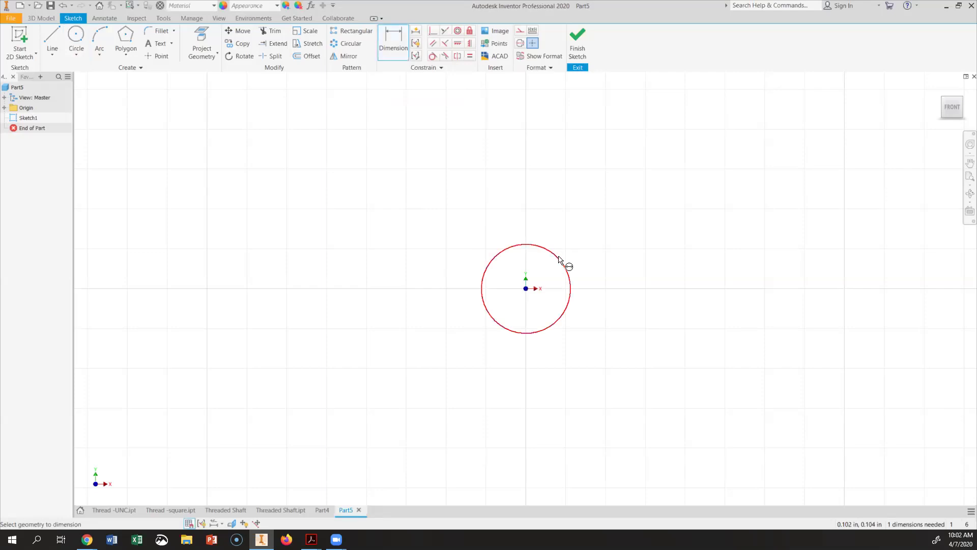
pyautogui.click(568, 264)
pyautogui.click(601, 228)
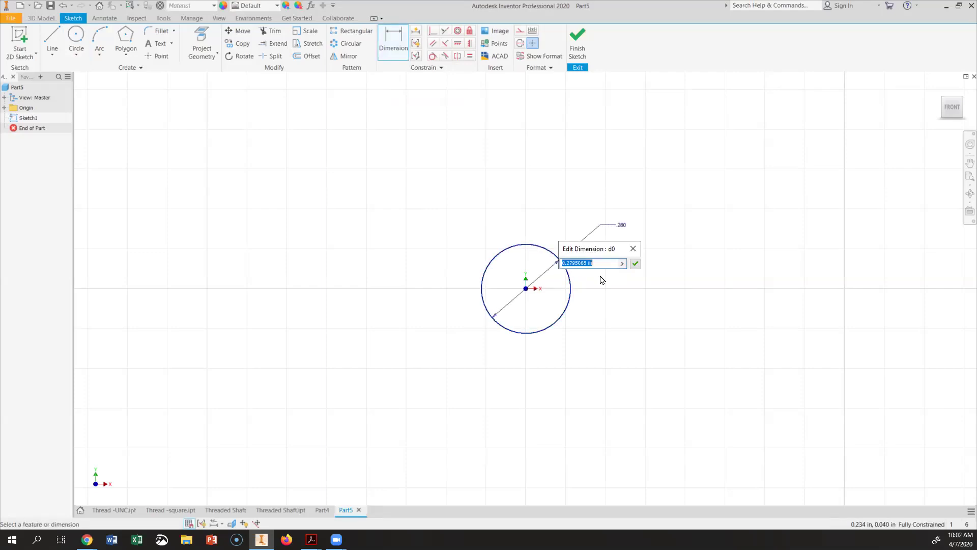
pyautogui.write('.25')
pyautogui.click(634, 263)
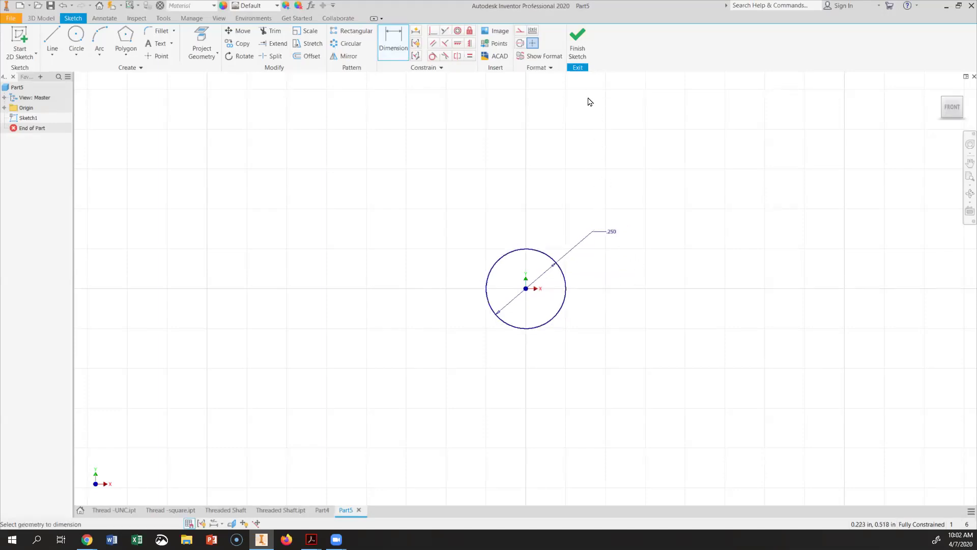
# Finish the sketch and extrude the circle 5.0625-4.1875 in (0.875 in) into a cylinder
pyautogui.click(577, 42)
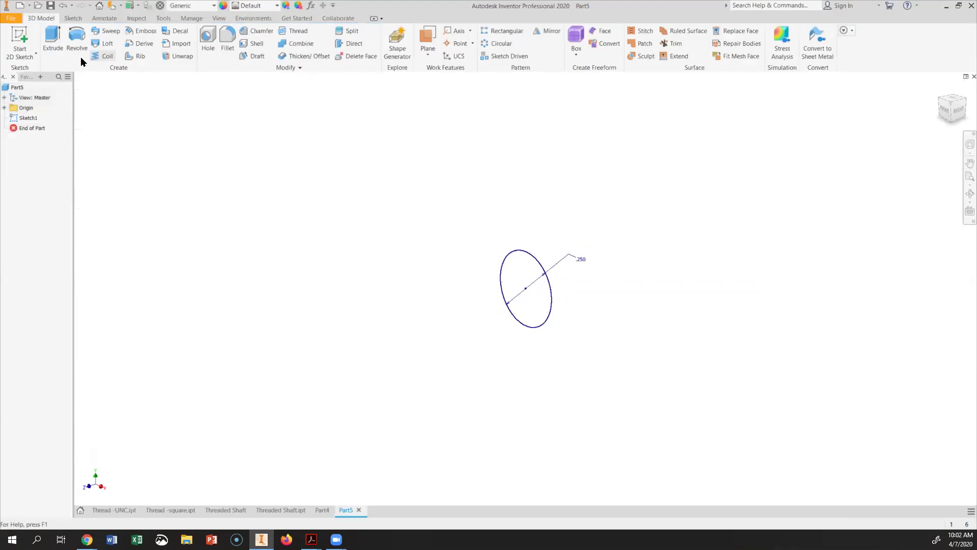
pyautogui.click(54, 42)
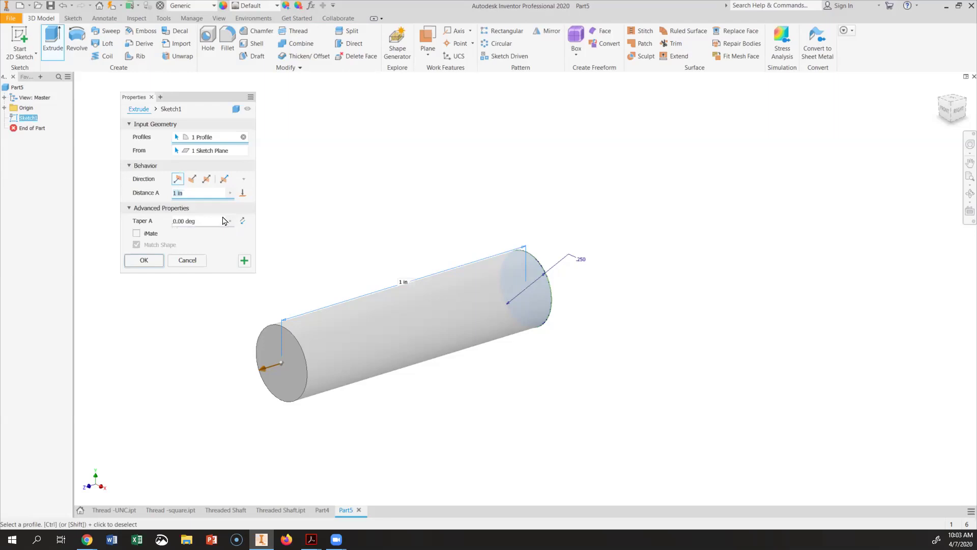
pyautogui.write('5')
pyautogui.write('.')
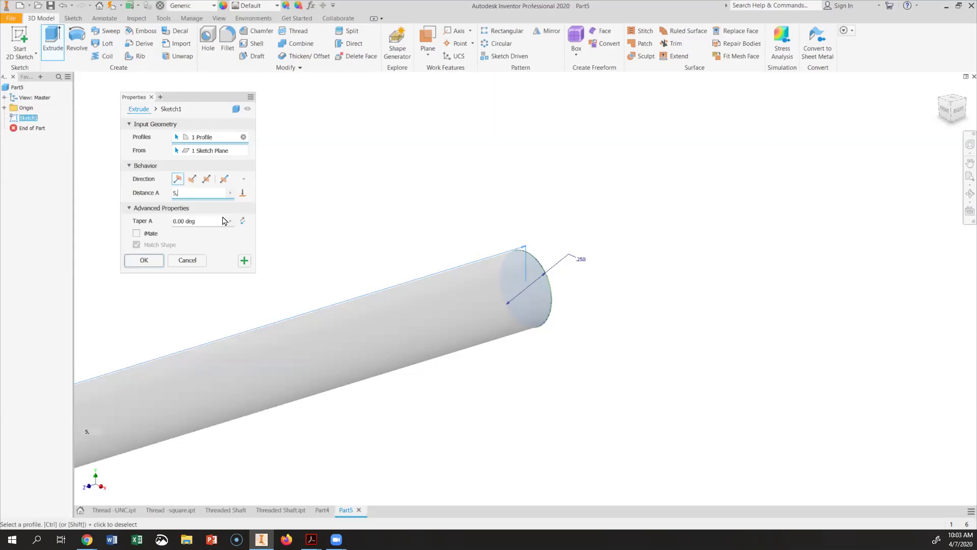
pyautogui.write('2')
pyautogui.write('5-')
pyautogui.write('4.')
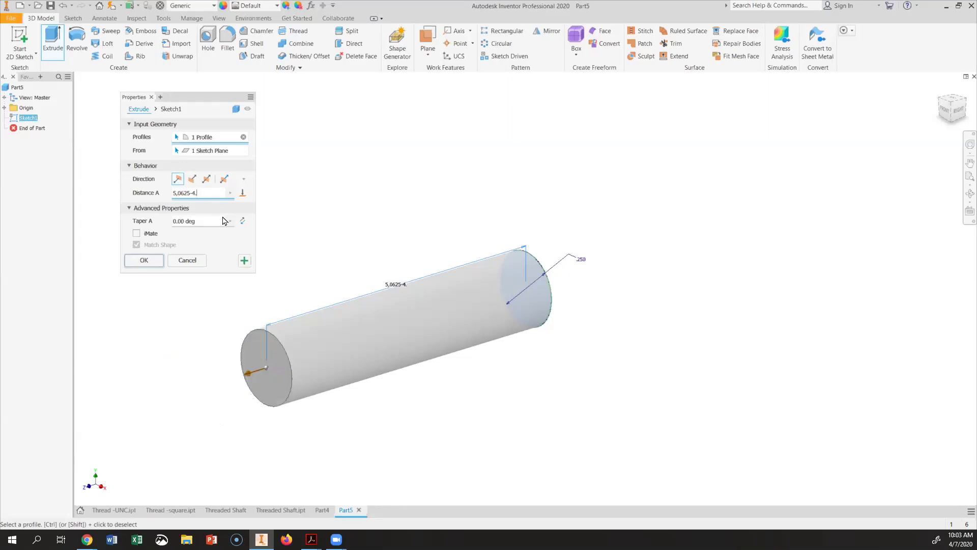
pyautogui.write('875')
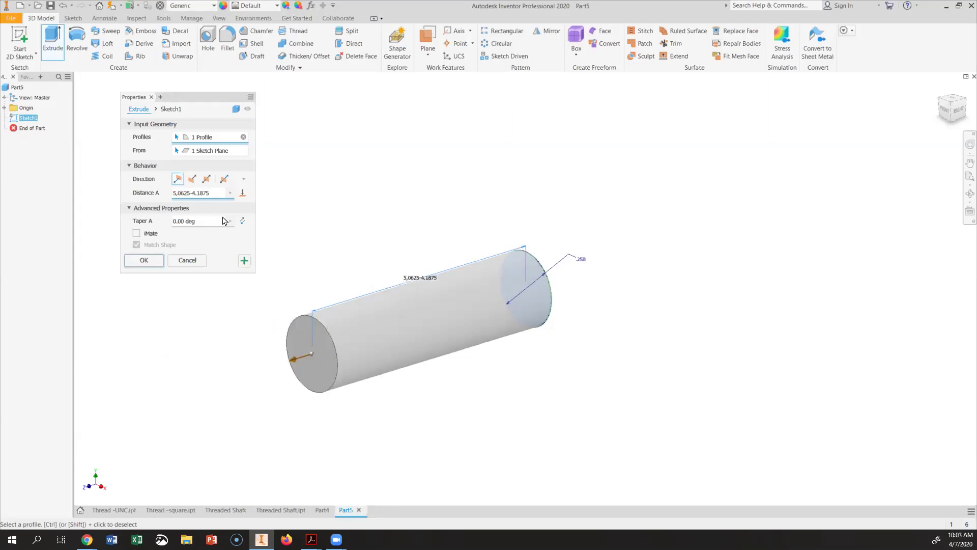
pyautogui.click(144, 260)
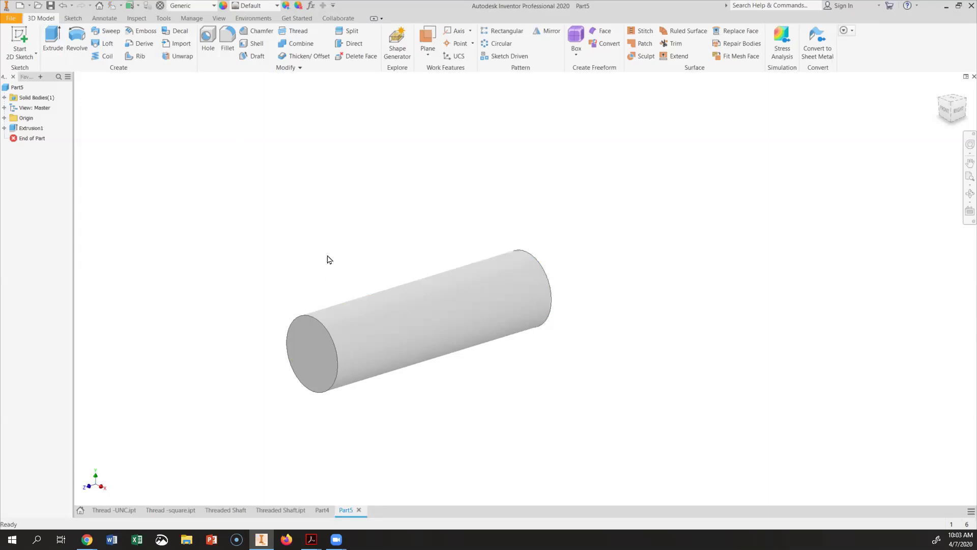
pyautogui.scroll(-2, 456, 263)
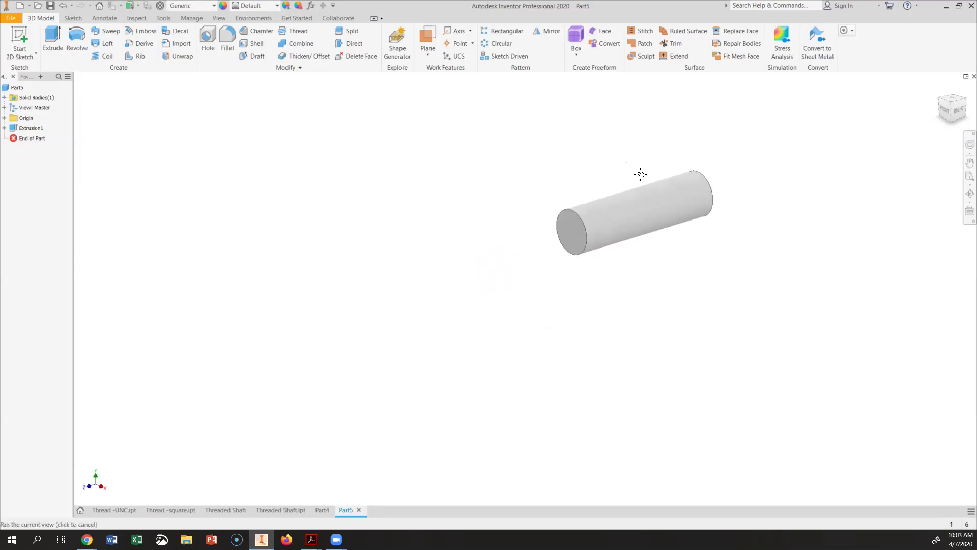
# Start a sketch on the cylinder's end face and draw a circle at its origin
pyautogui.moveTo(442, 262); pyautogui.dragTo(558, 184, button='middle')
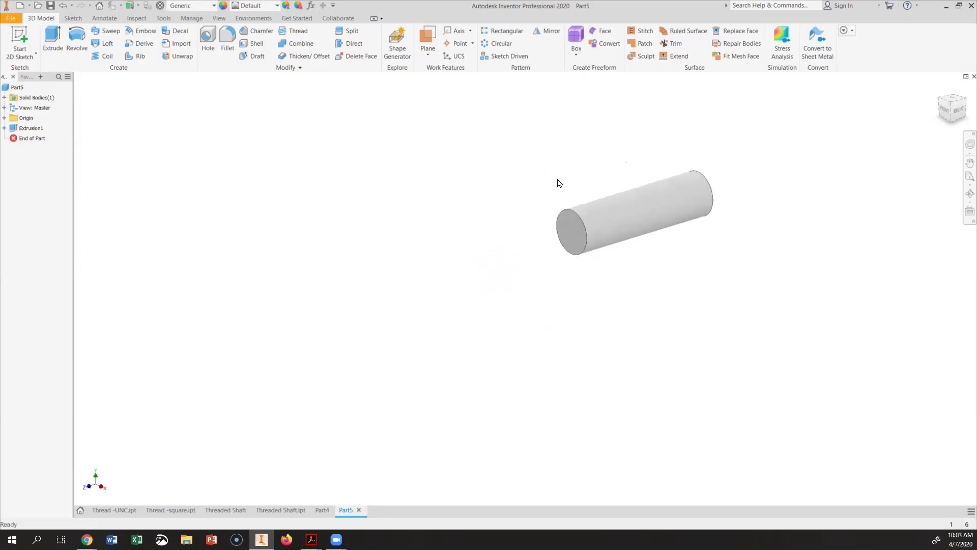
pyautogui.click(575, 233)
pyautogui.press('s')
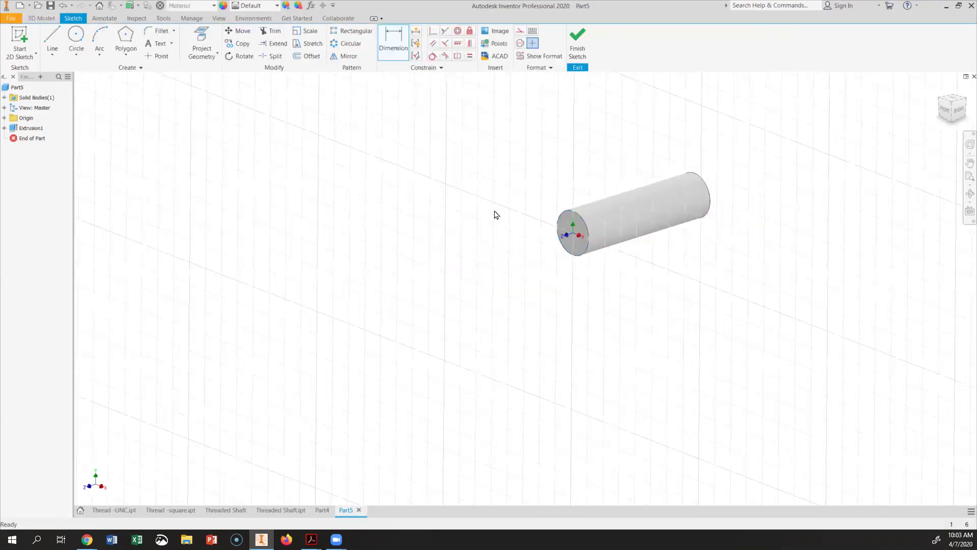
pyautogui.click(76, 59)
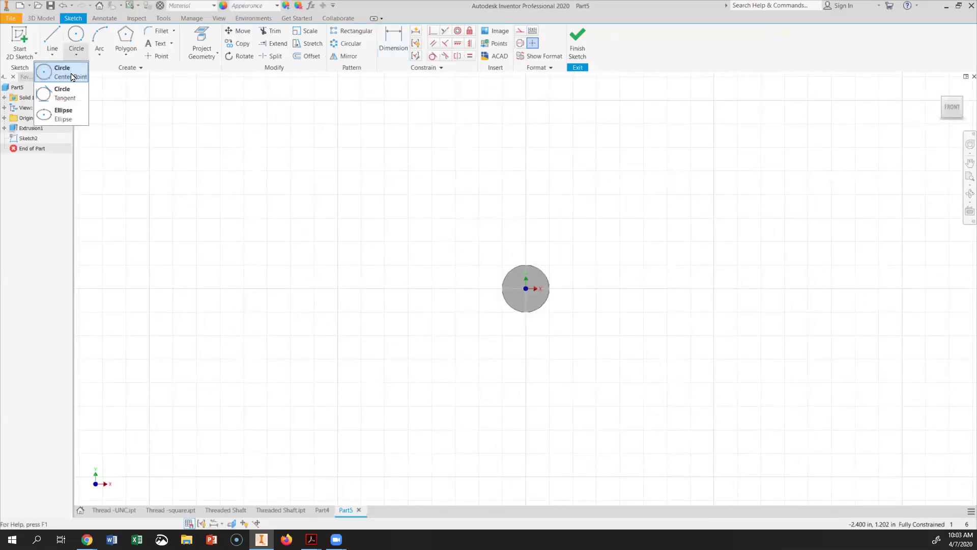
pyautogui.click(50, 74)
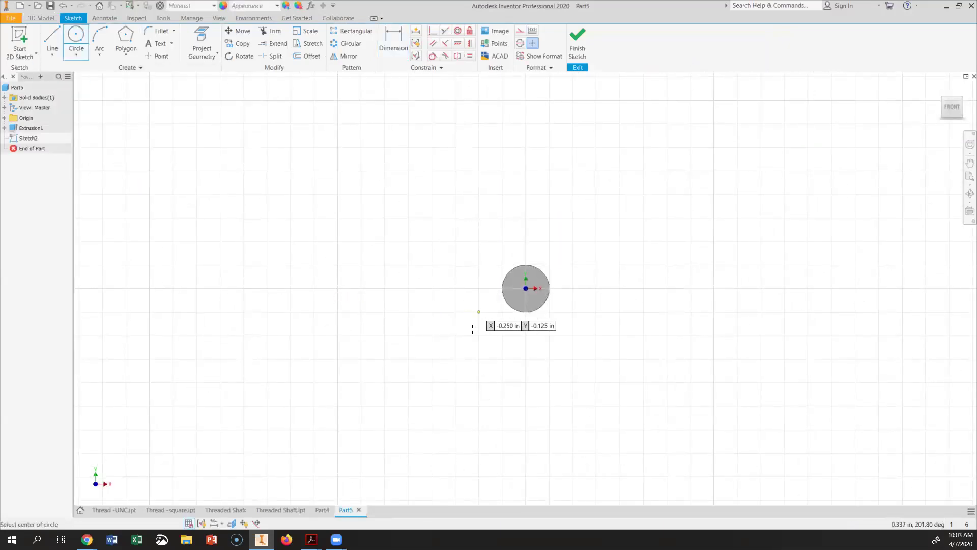
pyautogui.click(525, 289)
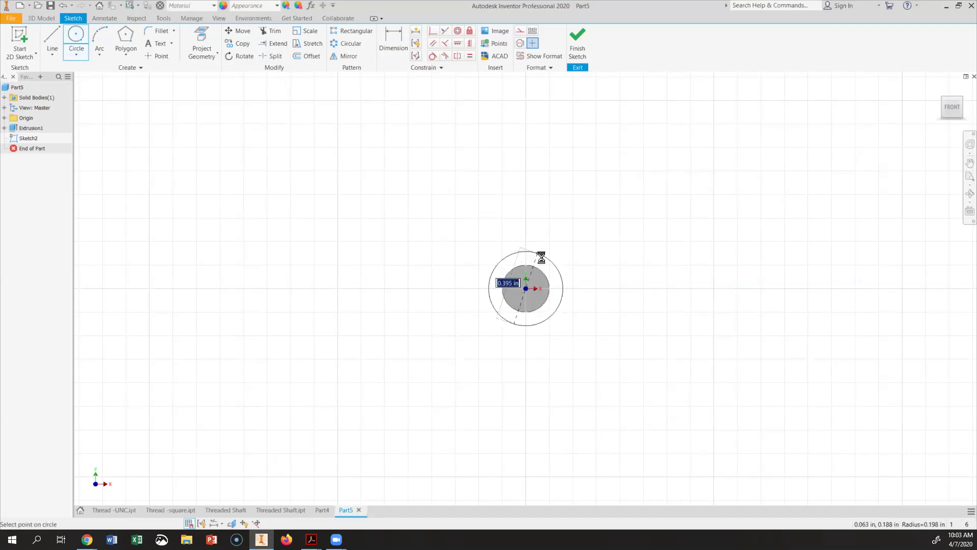
pyautogui.click(539, 255)
# Dimension the new circle's diameter to .375 in
pyautogui.click(388, 42)
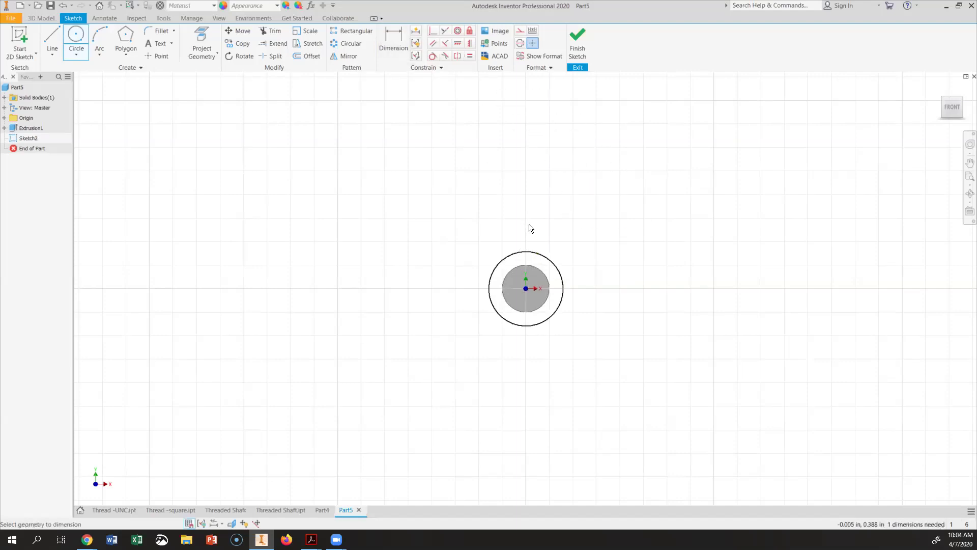
pyautogui.click(542, 256)
pyautogui.click(579, 212)
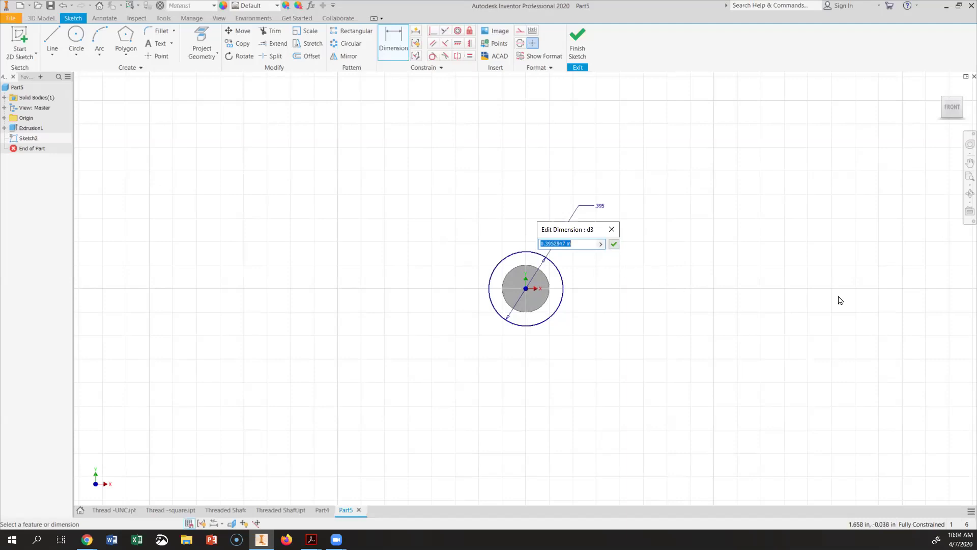
pyautogui.write('.375')
pyautogui.click(614, 245)
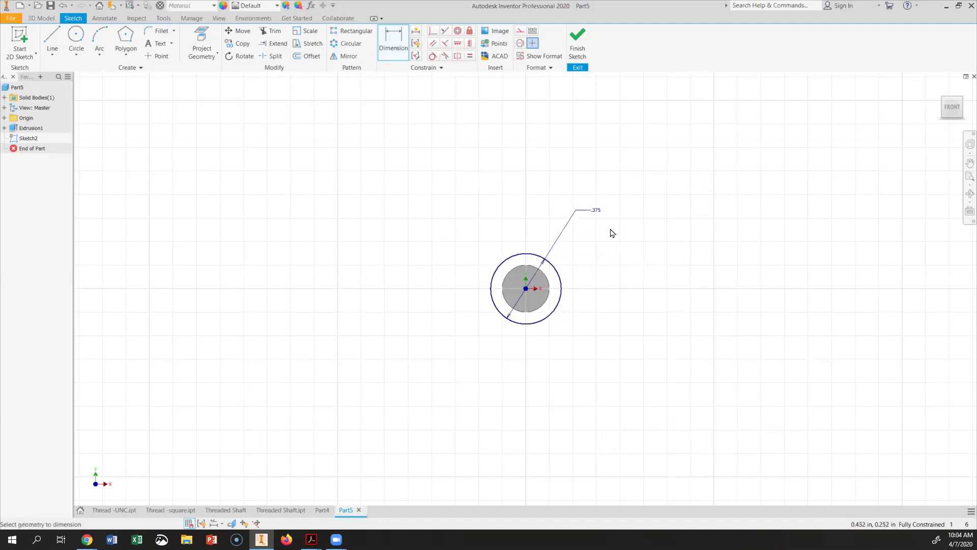
# Finish the sketch and extrude the .375 in circle 3.75 in to join the cylinder
pyautogui.click(577, 53)
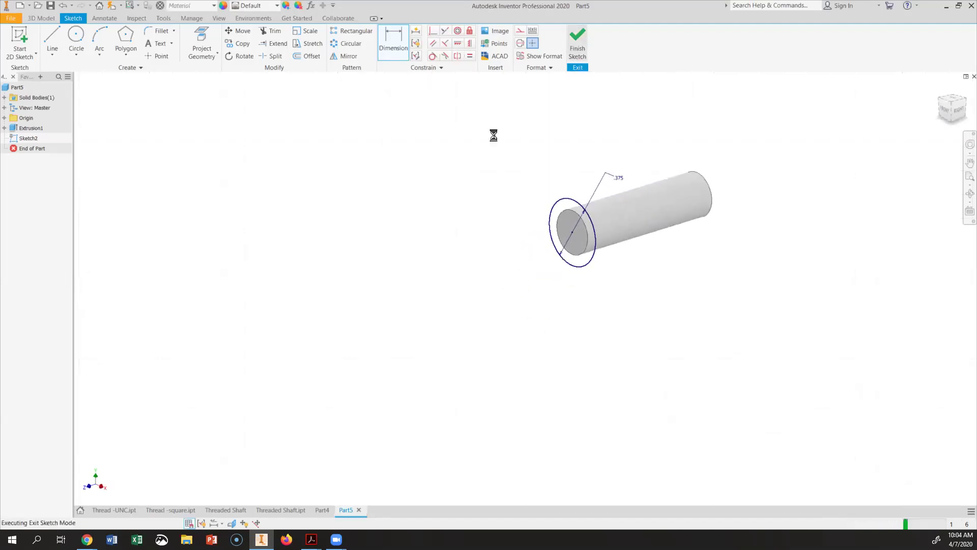
pyautogui.click(52, 43)
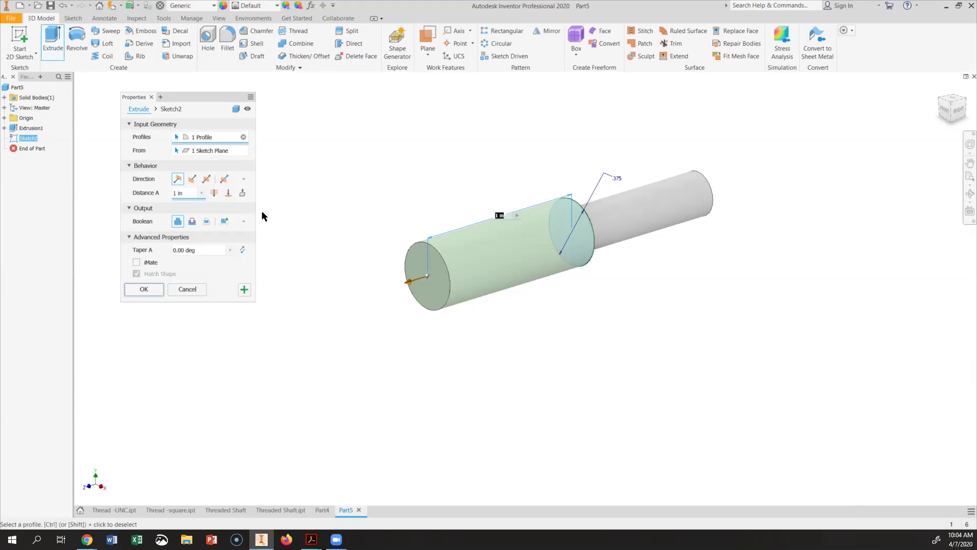
pyautogui.write('3.')
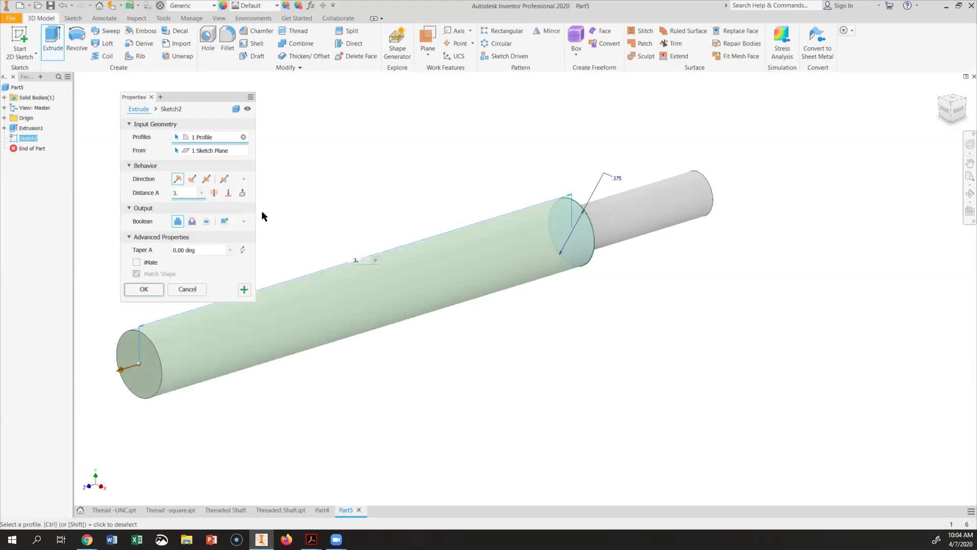
pyautogui.write('75')
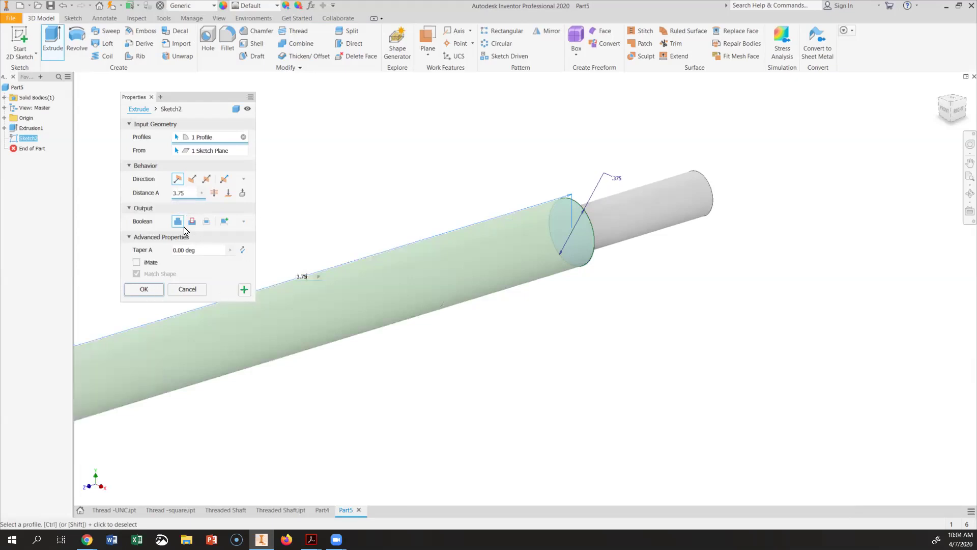
pyautogui.click(142, 290)
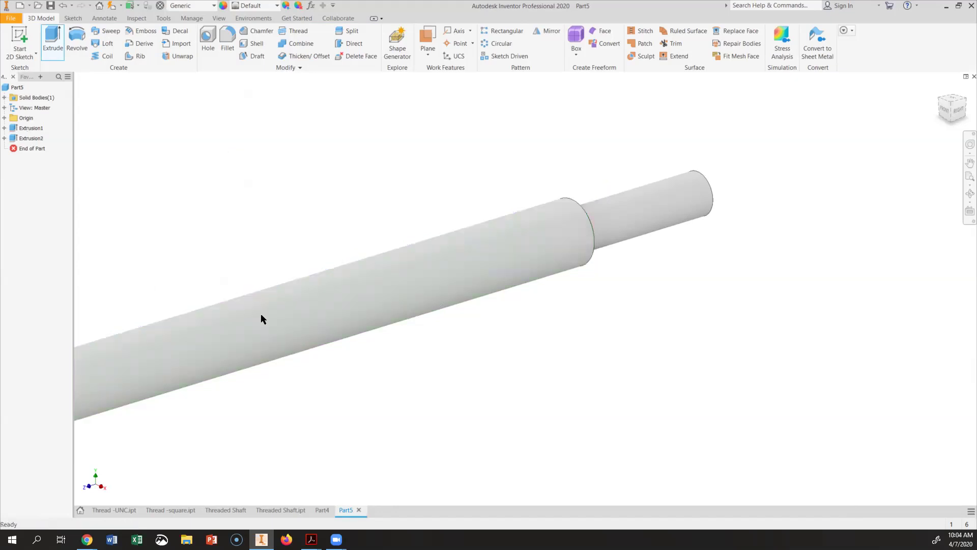
pyautogui.scroll(-5, 260, 319)
# Start a sketch on the shaft's left end face and draw a circle at its origin
pyautogui.moveTo(303, 333); pyautogui.dragTo(468, 300, button='middle')
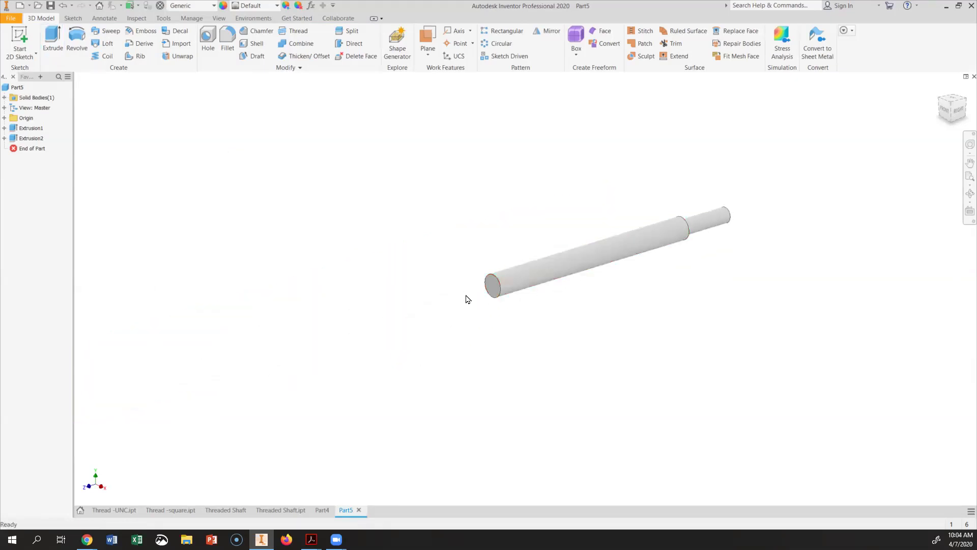
pyautogui.click(491, 284)
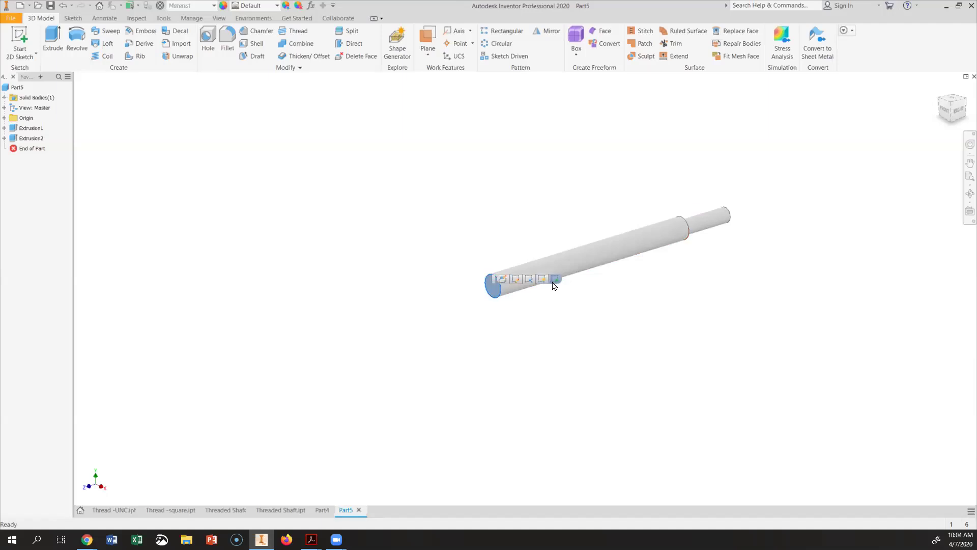
pyautogui.click(556, 285)
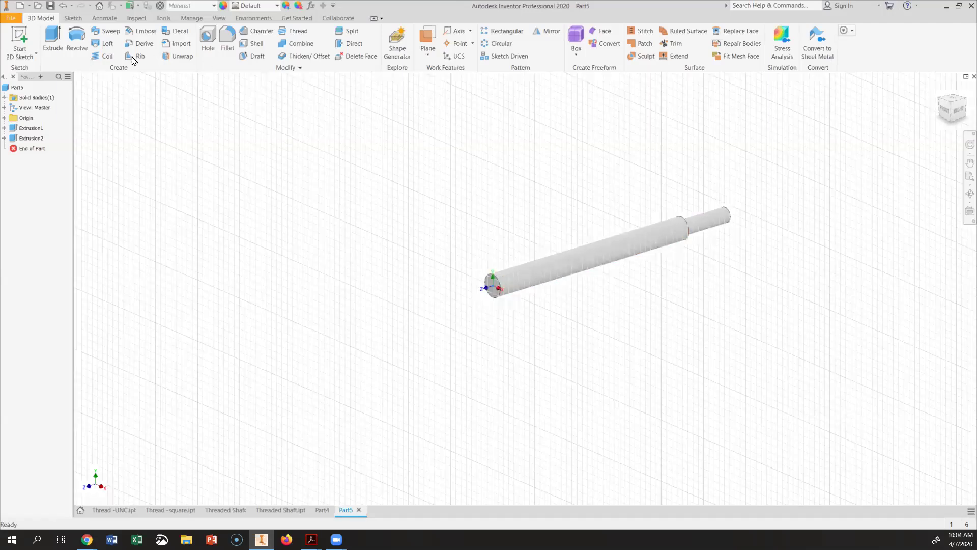
pyautogui.click(76, 55)
pyautogui.click(62, 73)
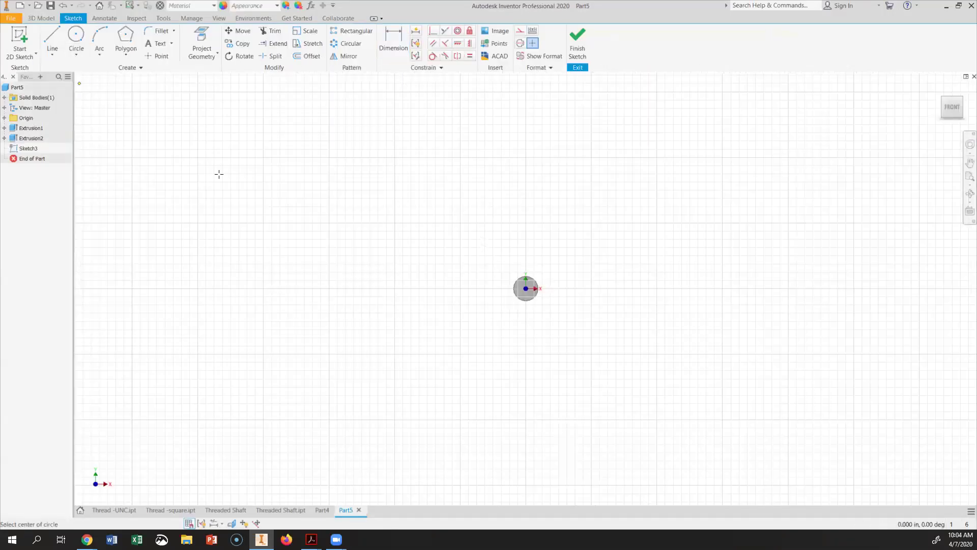
pyautogui.scroll(2, 453, 304)
pyautogui.scroll(2, 454, 304)
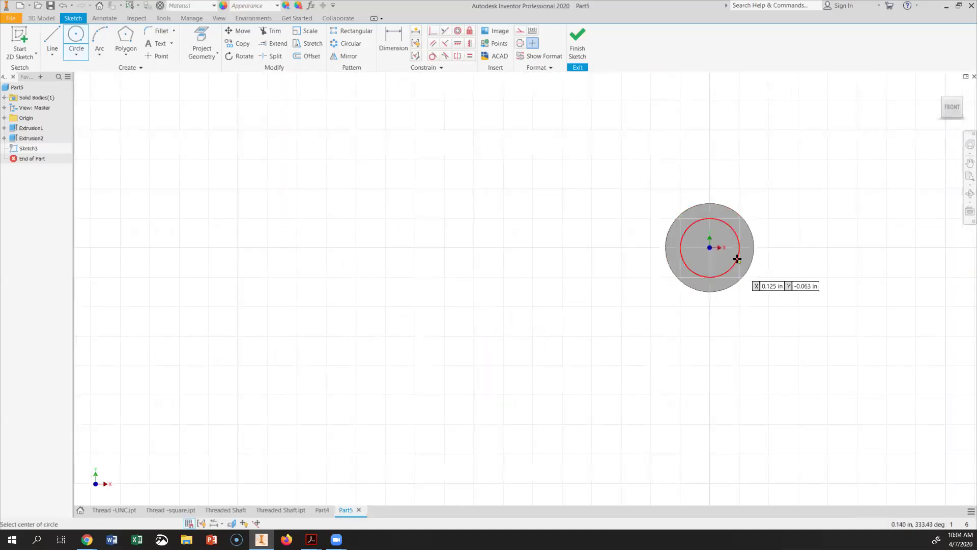
pyautogui.click(710, 248)
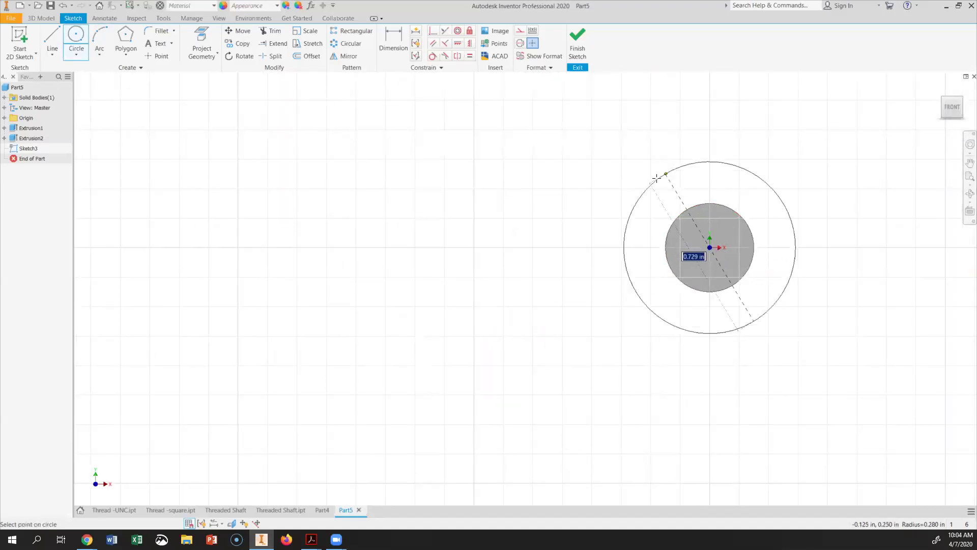
pyautogui.click(646, 202)
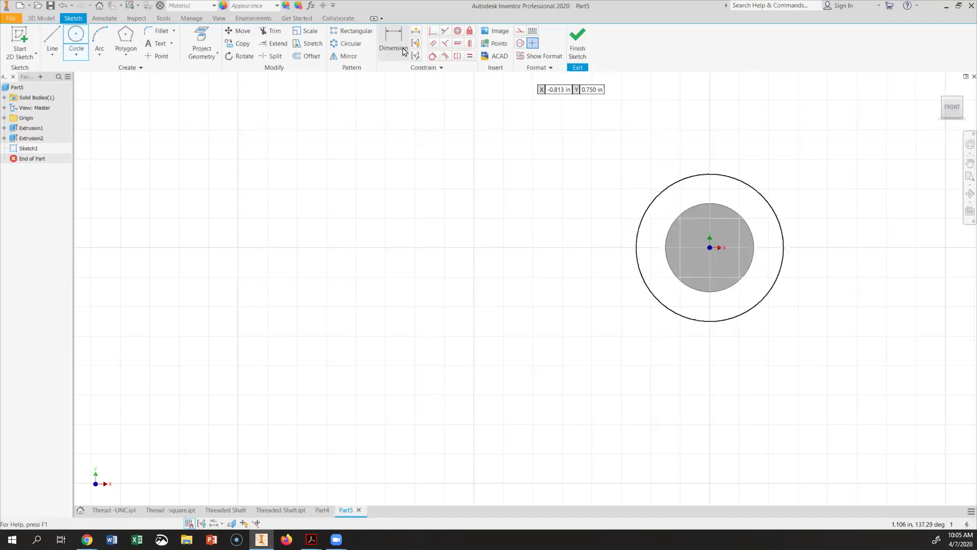
# Dimension the circle's diameter to .625 in and finish the sketch
pyautogui.click(670, 187)
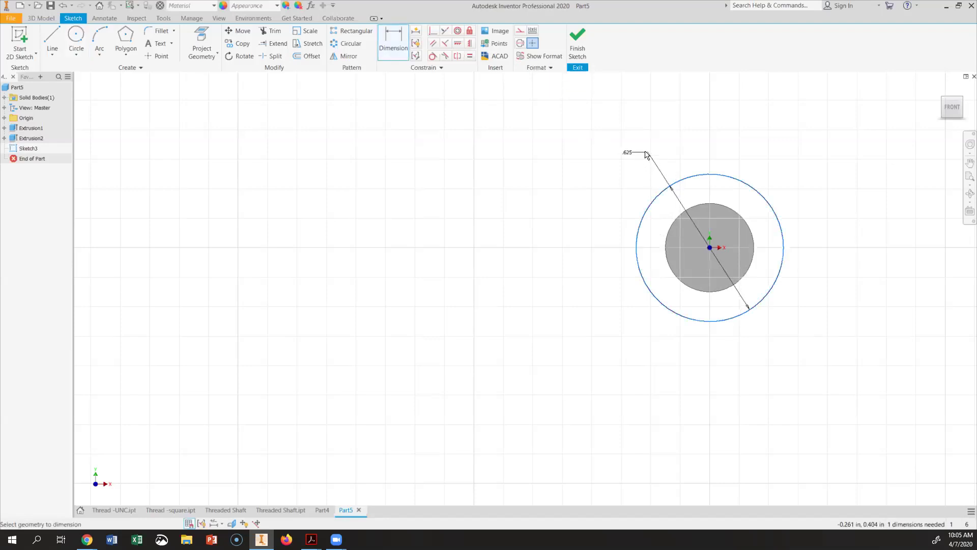
pyautogui.click(646, 154)
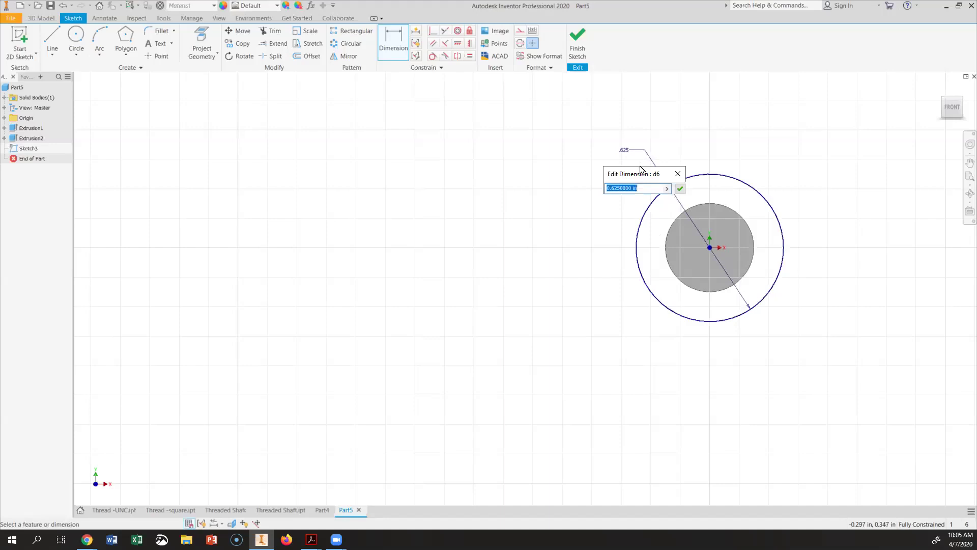
pyautogui.press('BackSpace')
pyautogui.click(679, 188)
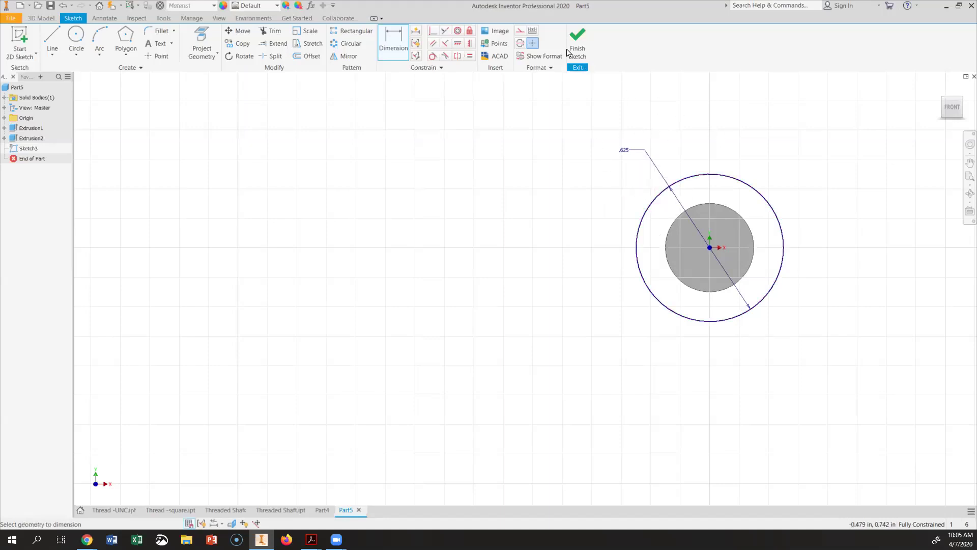
pyautogui.click(577, 42)
# Extrude the .625 in circle .4375 in to form the head
pyautogui.click(53, 40)
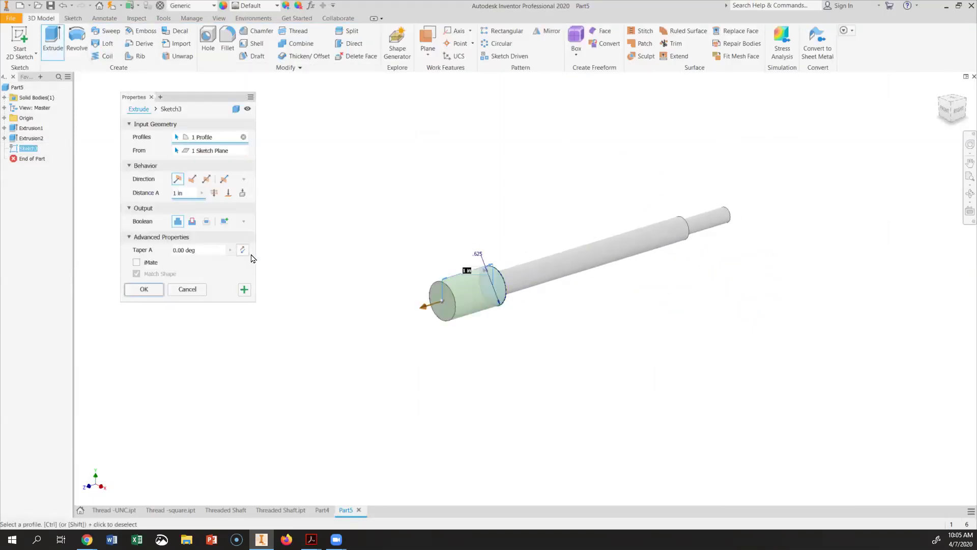
pyautogui.write('.')
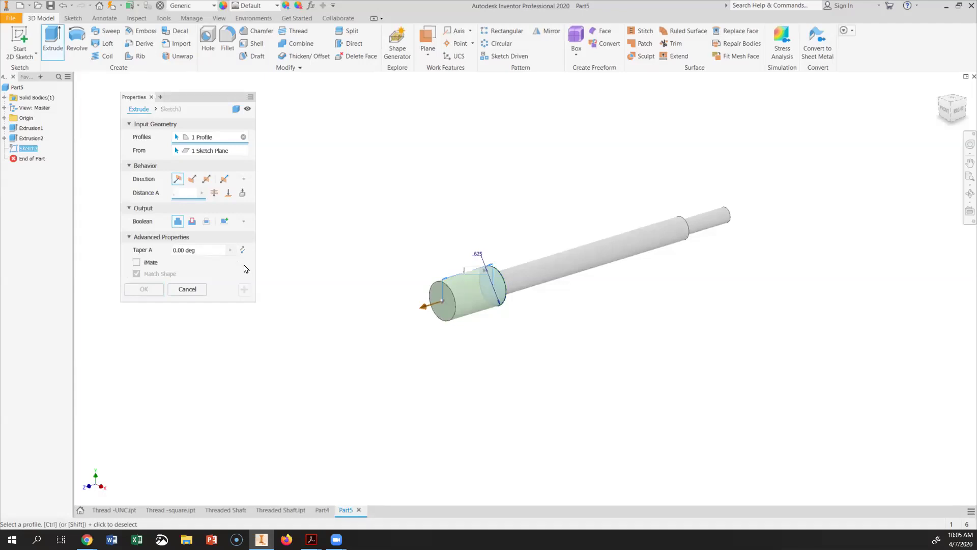
pyautogui.write('43')
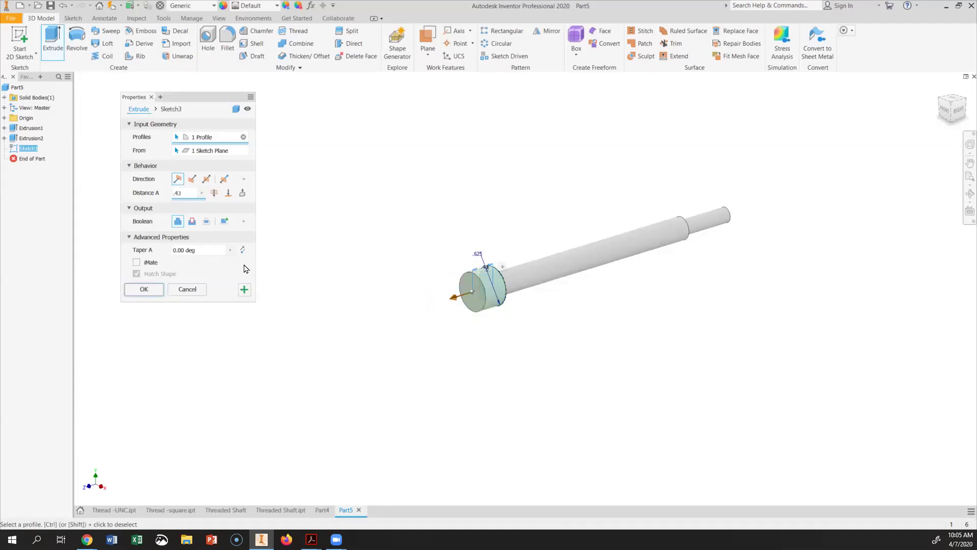
pyautogui.write('75')
pyautogui.click(145, 290)
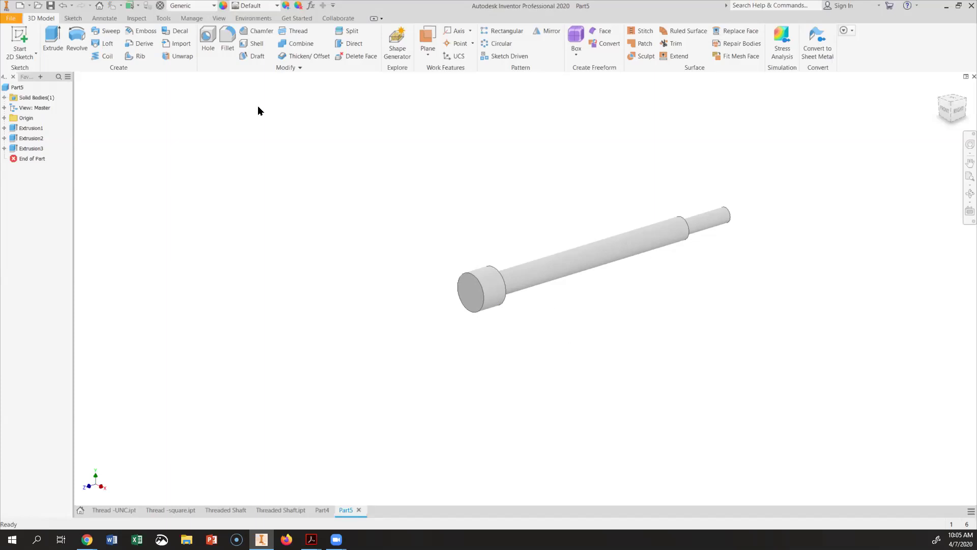
# Create a new sketch on the YZ origin plane from the browser
pyautogui.click(4, 119)
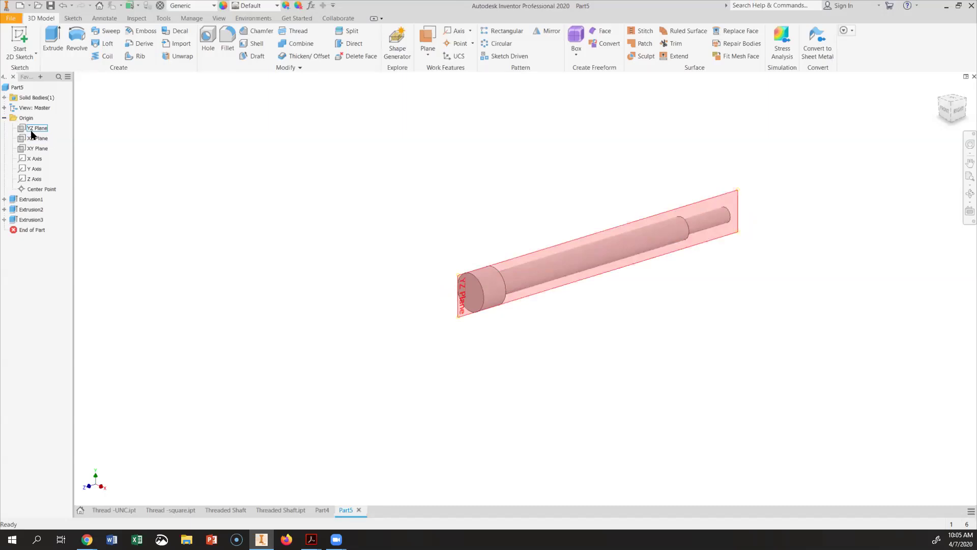
pyautogui.click(31, 130)
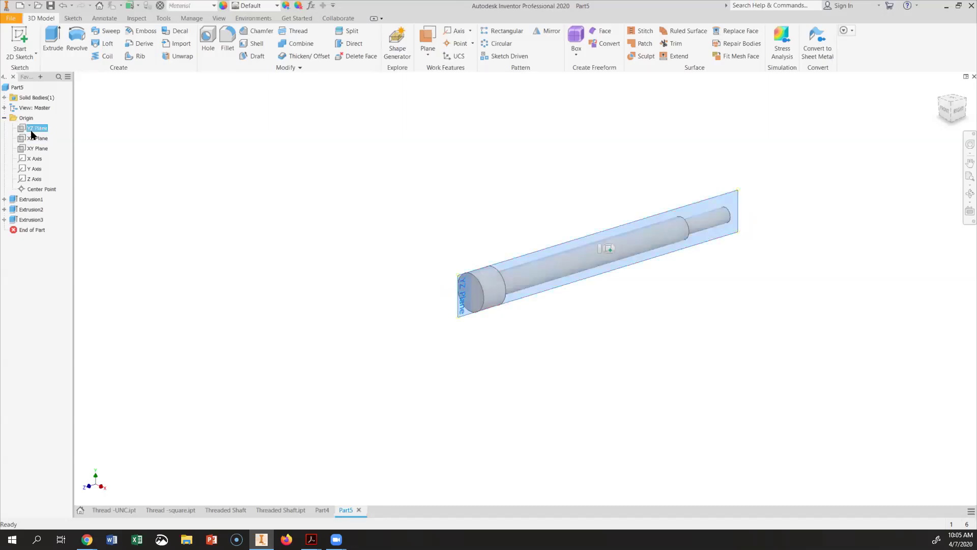
pyautogui.rightClick(33, 134)
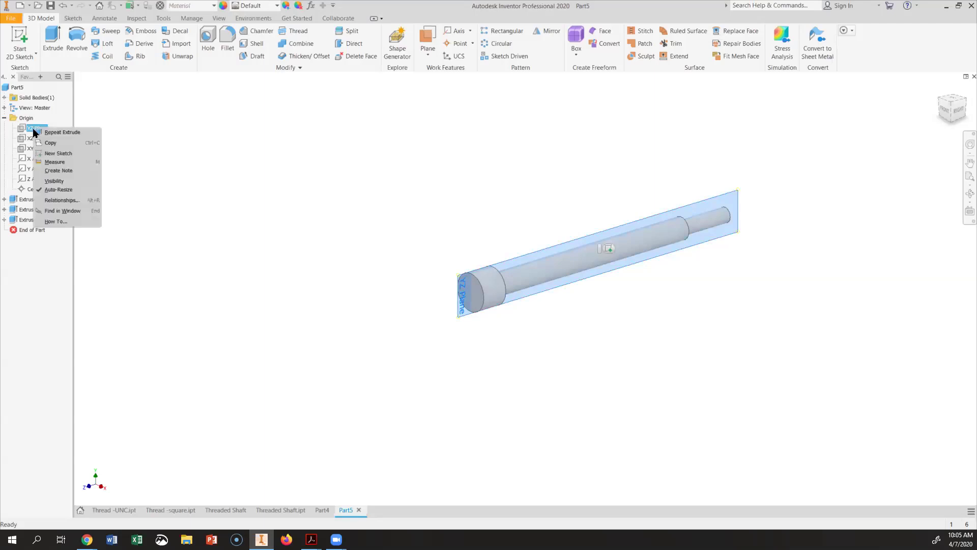
pyautogui.click(63, 155)
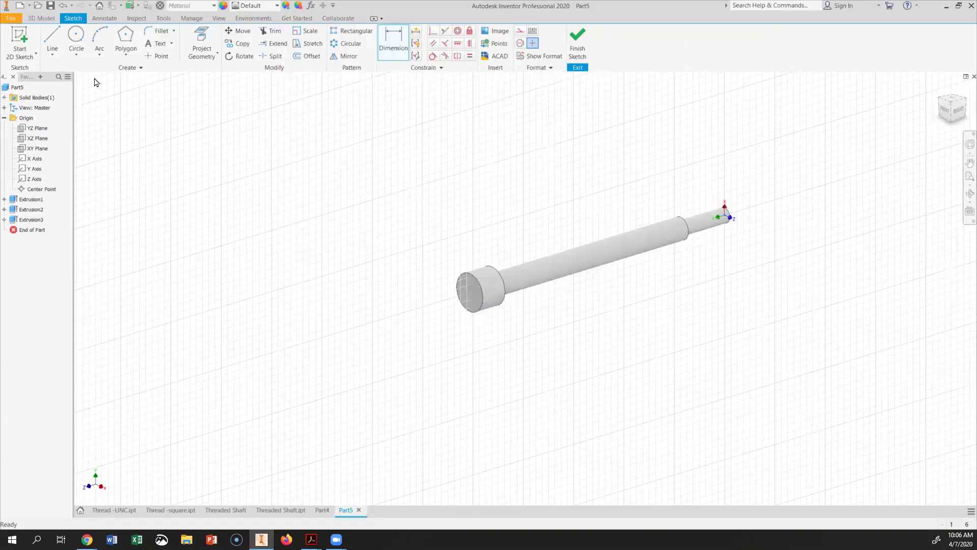
# Draw a three-sided polygon triangle below the shaft's right end
pyautogui.click(126, 55)
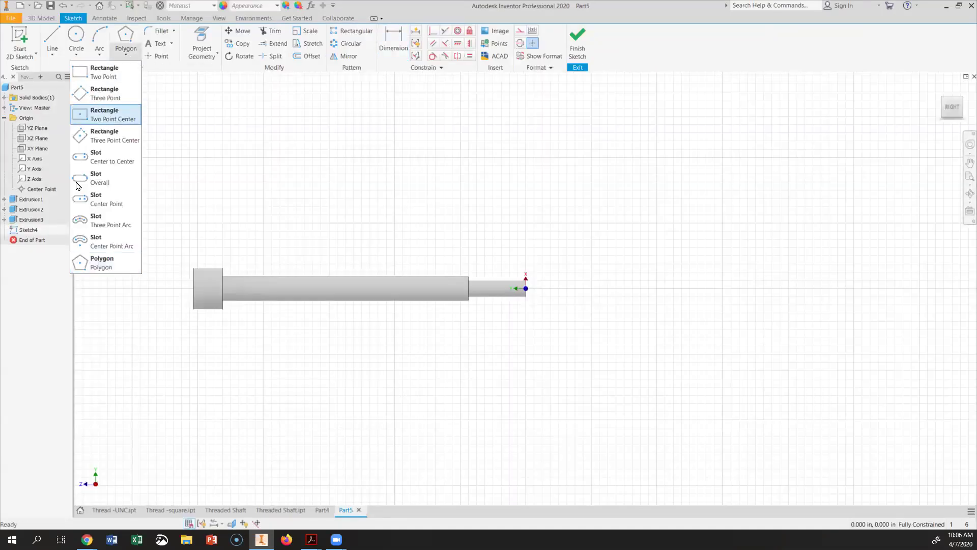
pyautogui.click(85, 263)
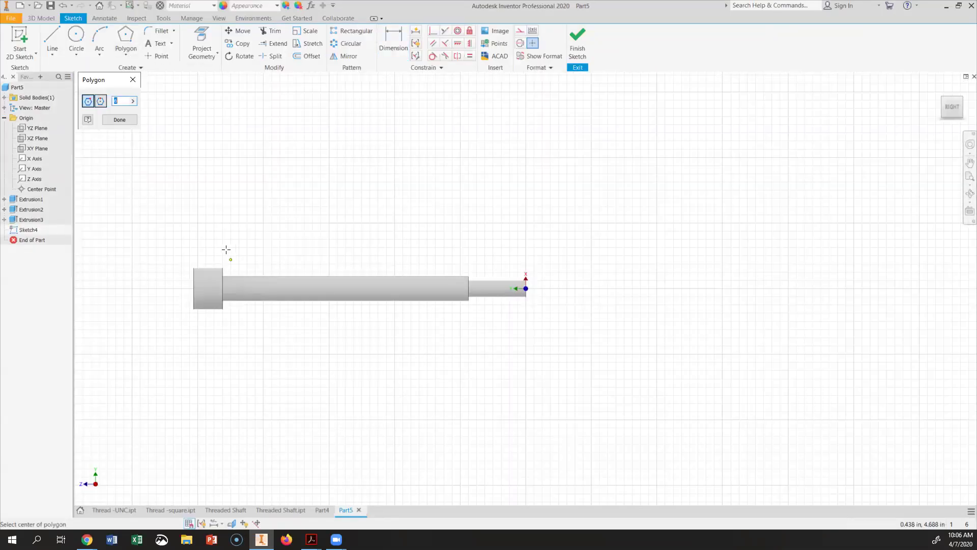
pyautogui.write('3')
pyautogui.click(547, 337)
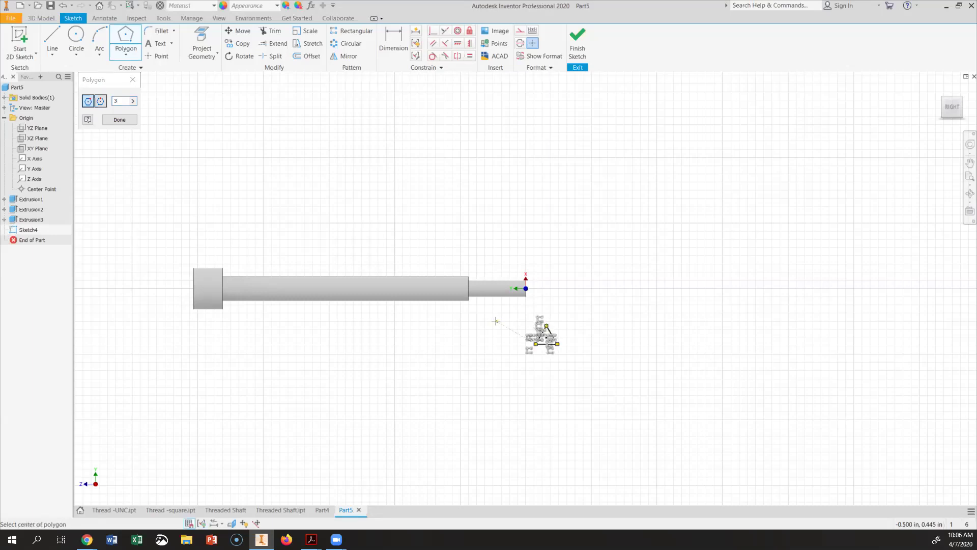
pyautogui.press('Escape')
pyautogui.scroll(3, 544, 338)
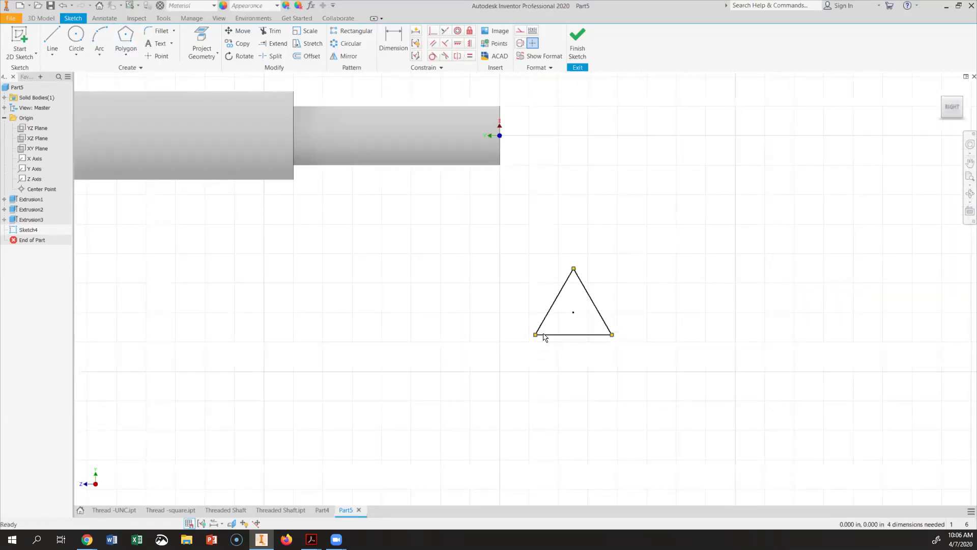
# Dimension the triangle's base length to 1/16 in (.063)
pyautogui.click(393, 48)
pyautogui.click(561, 338)
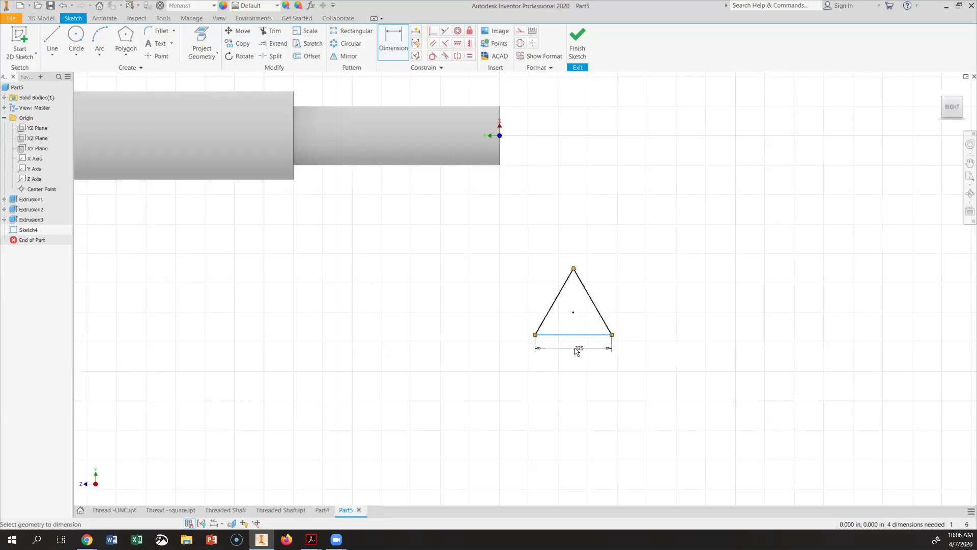
pyautogui.click(571, 350)
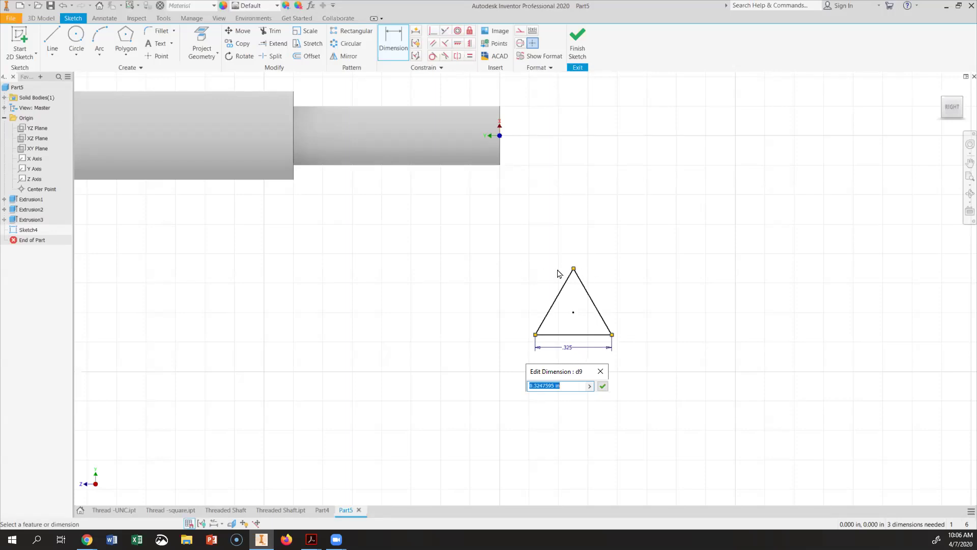
pyautogui.write('1/16')
pyautogui.click(603, 389)
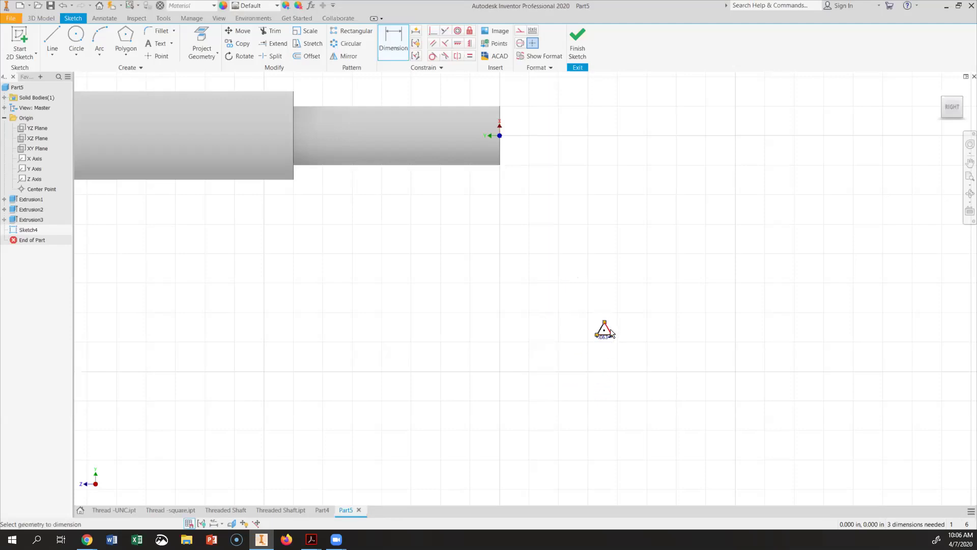
pyautogui.scroll(5, 609, 330)
pyautogui.scroll(3, 569, 384)
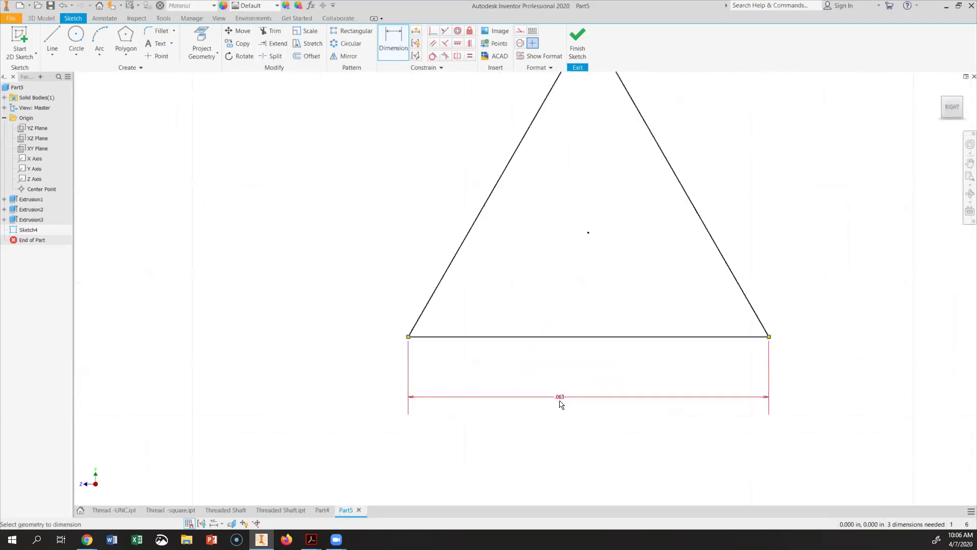
pyautogui.scroll(-2, 574, 382)
pyautogui.scroll(-4, 569, 355)
pyautogui.scroll(-3, 558, 327)
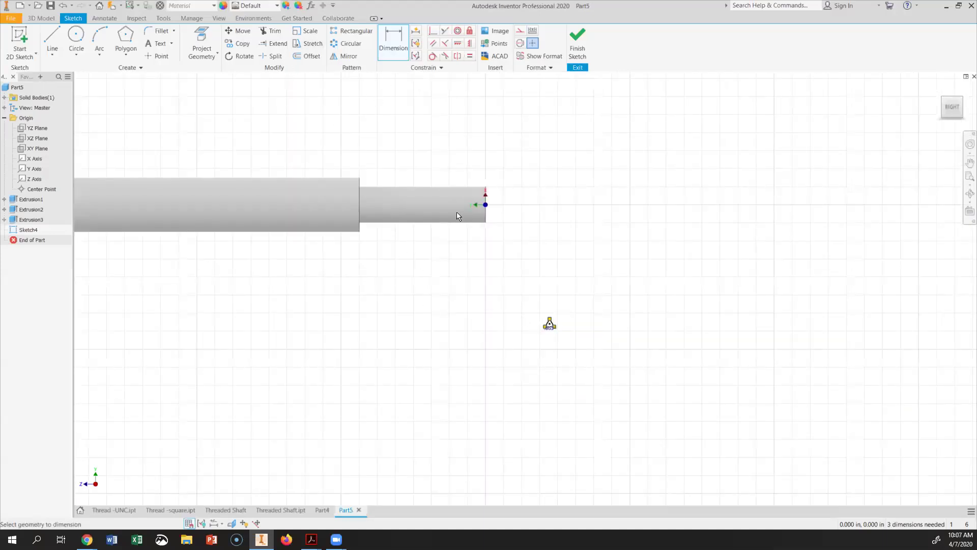
pyautogui.scroll(2, 440, 247)
# Project the shaft's lower edge into the sketch
pyautogui.moveTo(462, 281); pyautogui.dragTo(511, 255, button='middle')
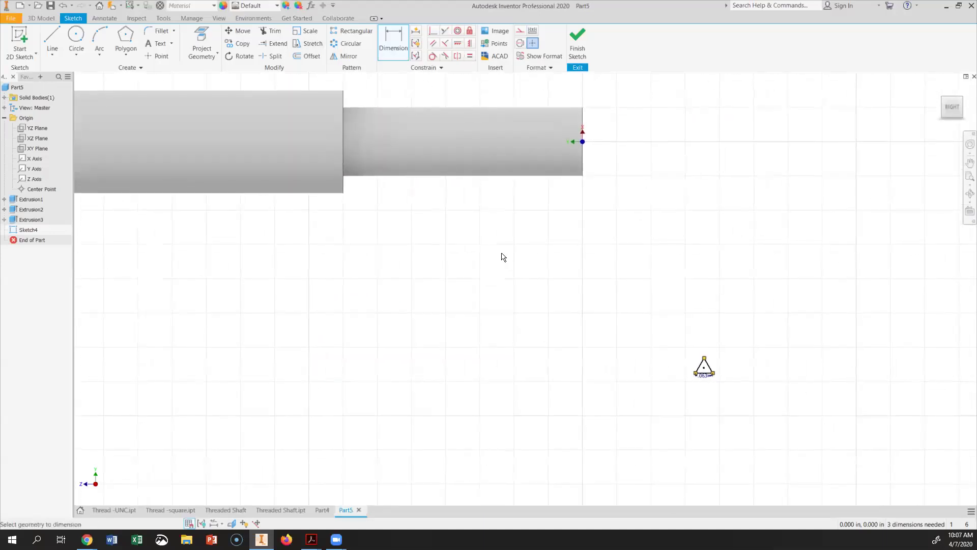
pyautogui.click(212, 58)
pyautogui.click(192, 72)
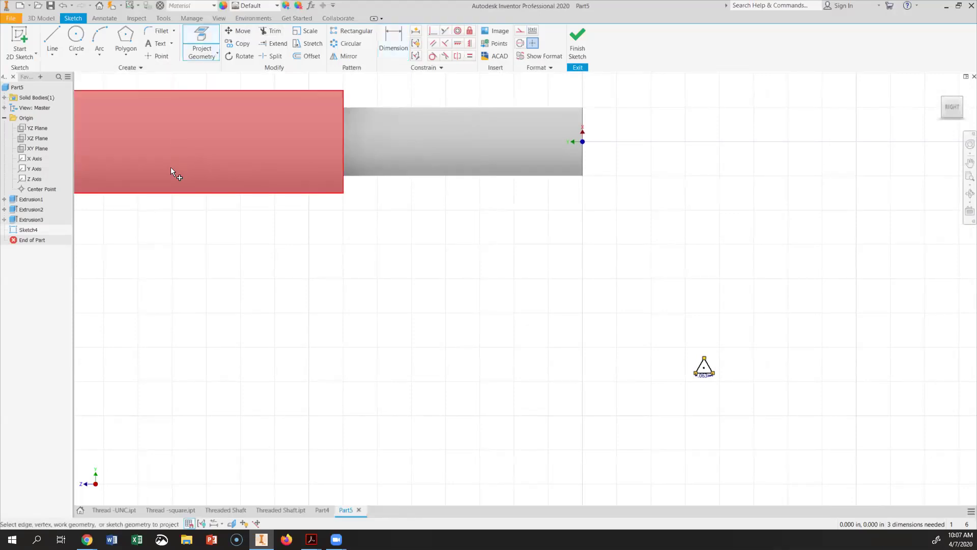
pyautogui.click(180, 197)
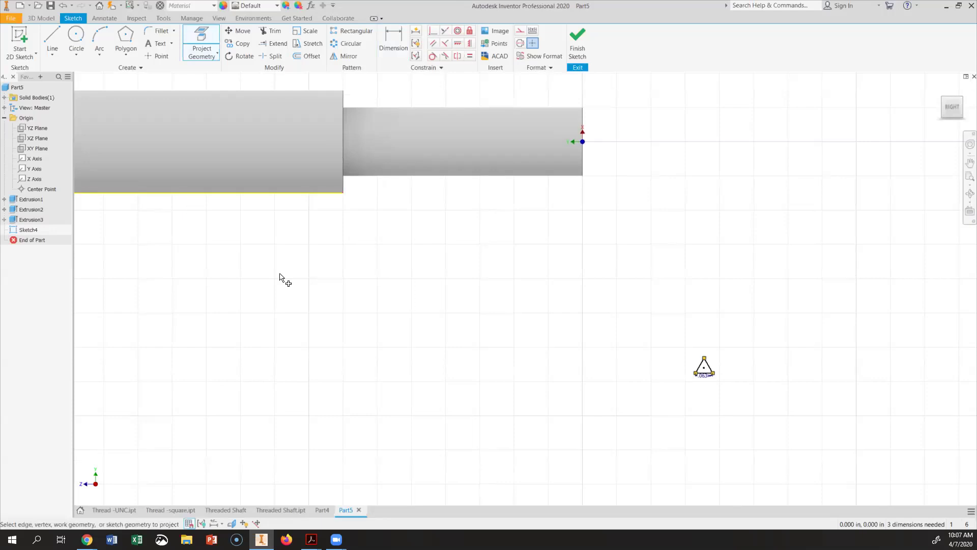
# Make the triangle's base collinear with the projected shaft edge
pyautogui.click(443, 32)
pyautogui.scroll(-2, 687, 379)
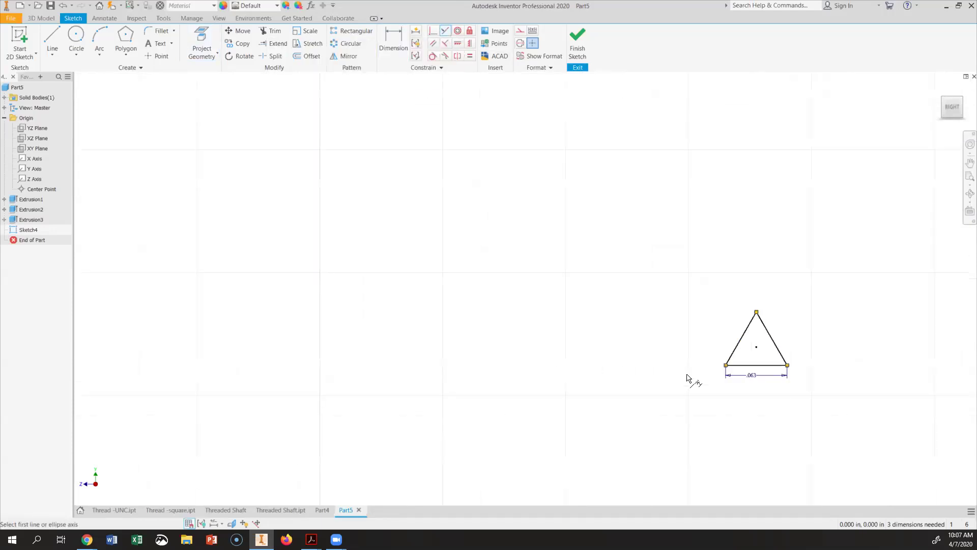
pyautogui.click(744, 366)
pyautogui.scroll(4, 672, 355)
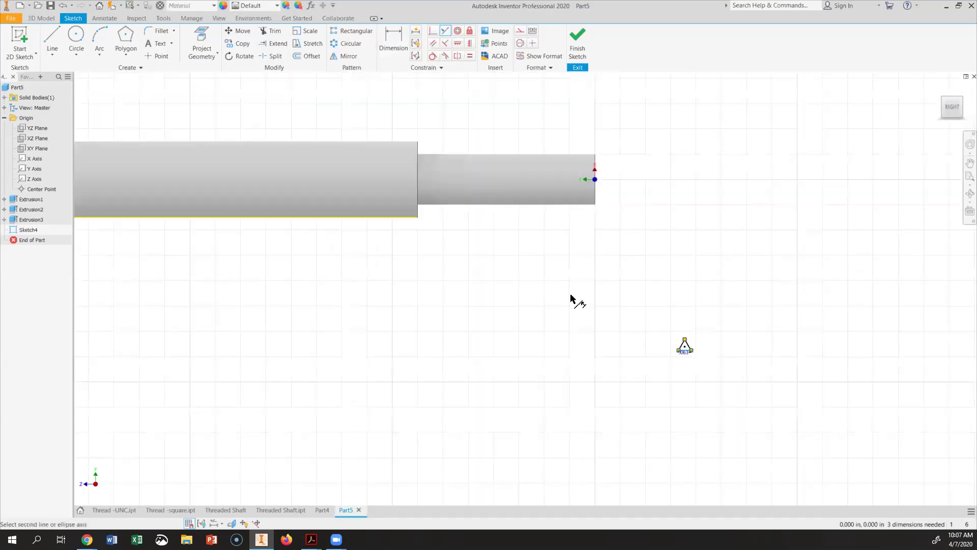
pyautogui.click(398, 219)
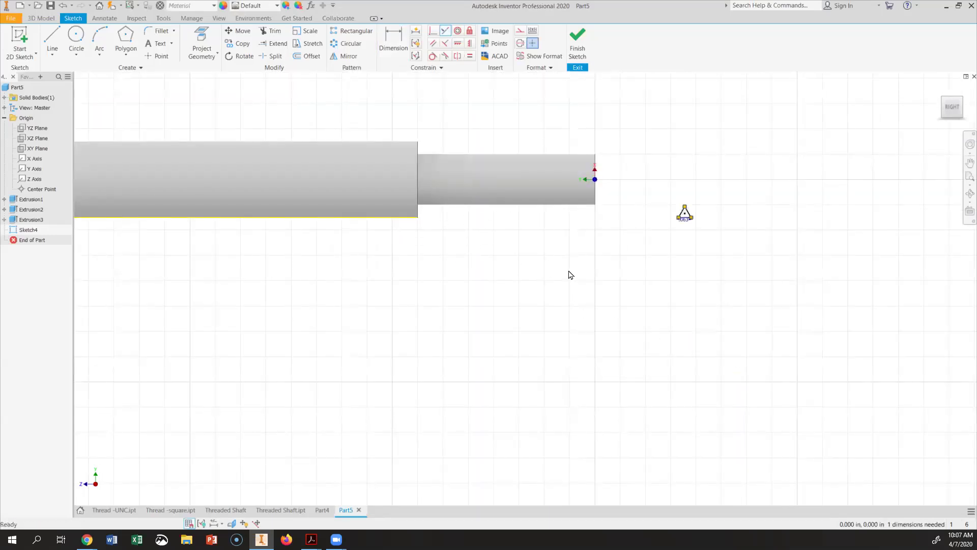
# Make the triangle's base corner coincident with the shaft's step corner
pyautogui.click(432, 33)
pyautogui.scroll(-2, 670, 205)
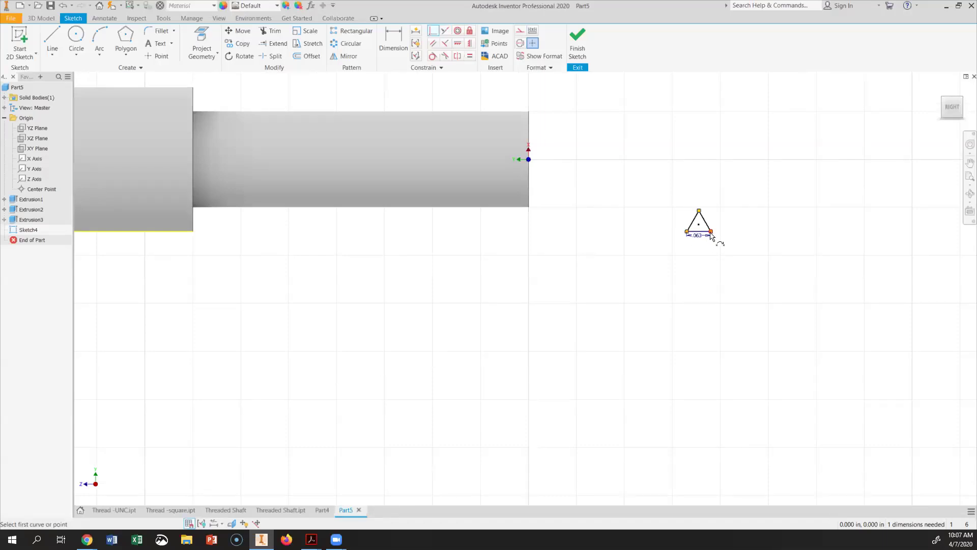
pyautogui.click(711, 235)
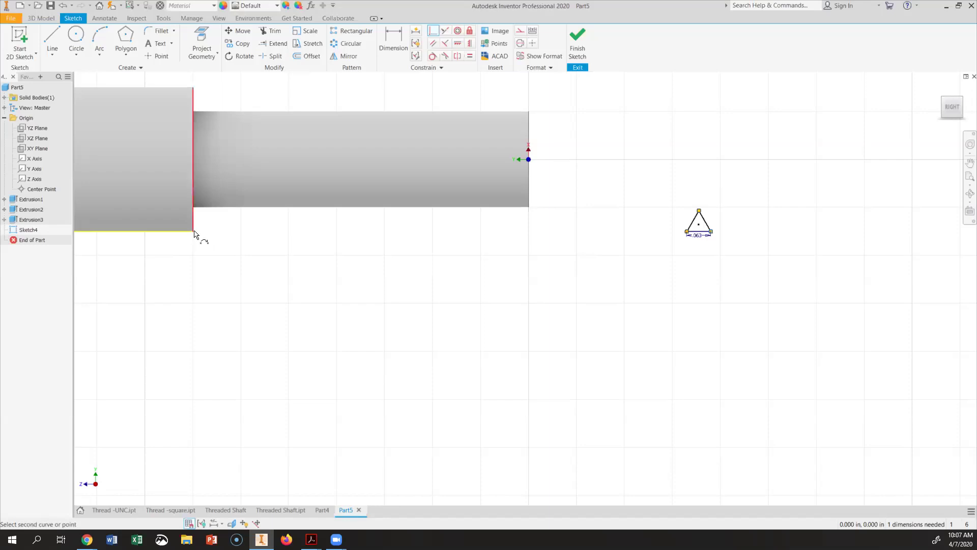
pyautogui.click(193, 232)
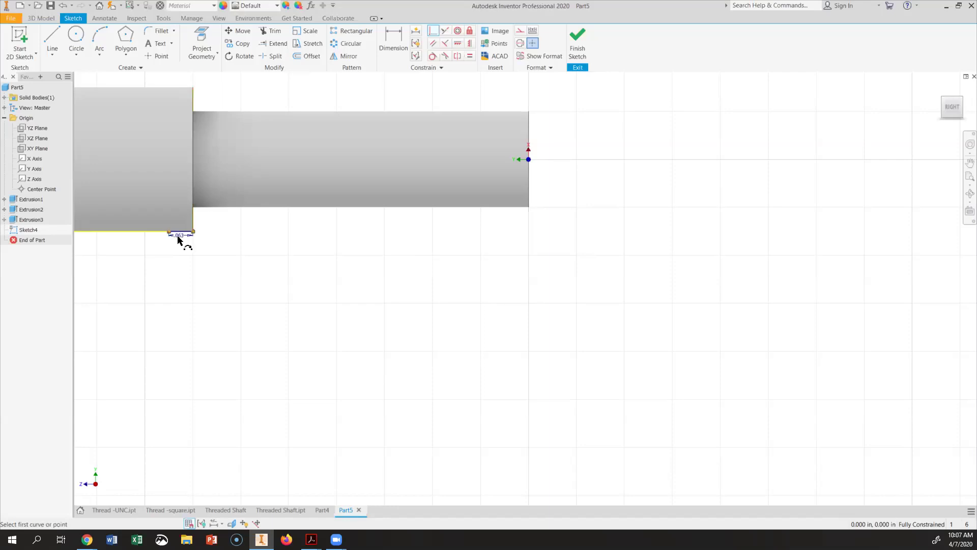
pyautogui.scroll(-2, 181, 240)
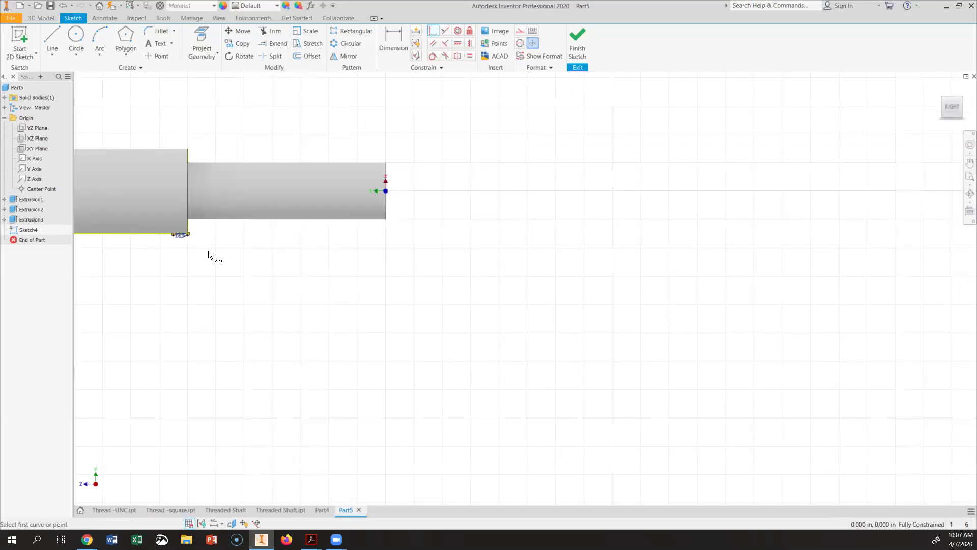
pyautogui.moveTo(207, 258); pyautogui.dragTo(634, 266, button='middle')
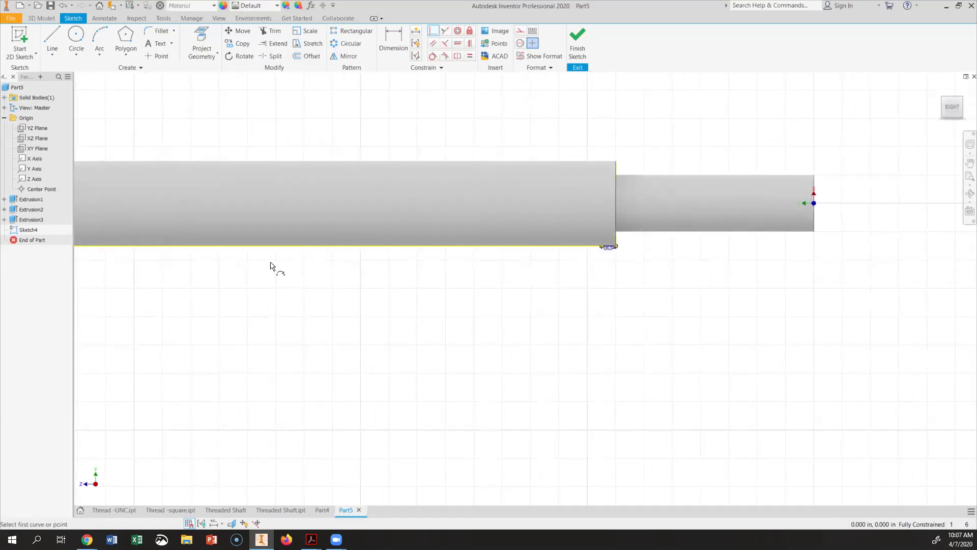
pyautogui.moveTo(275, 268); pyautogui.dragTo(384, 262, button='middle')
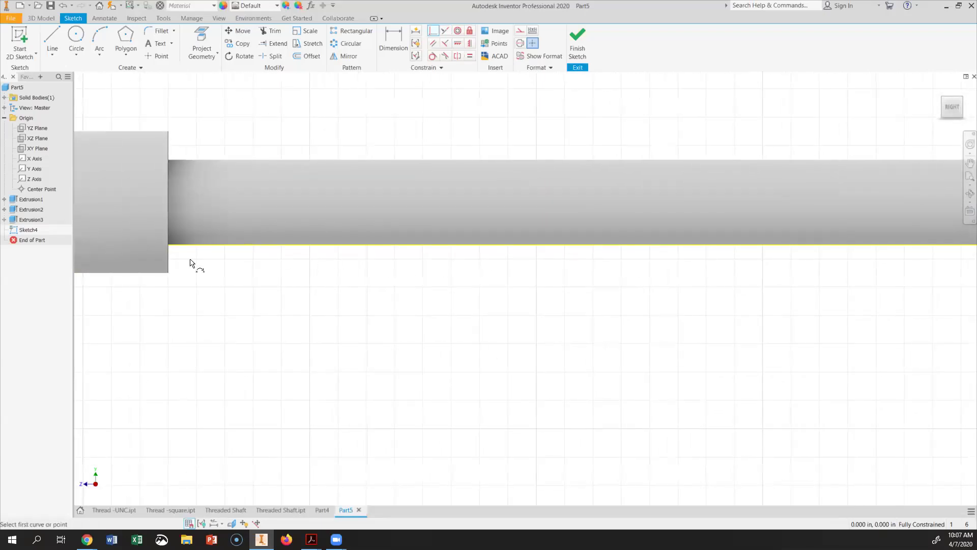
pyautogui.scroll(-2, 462, 313)
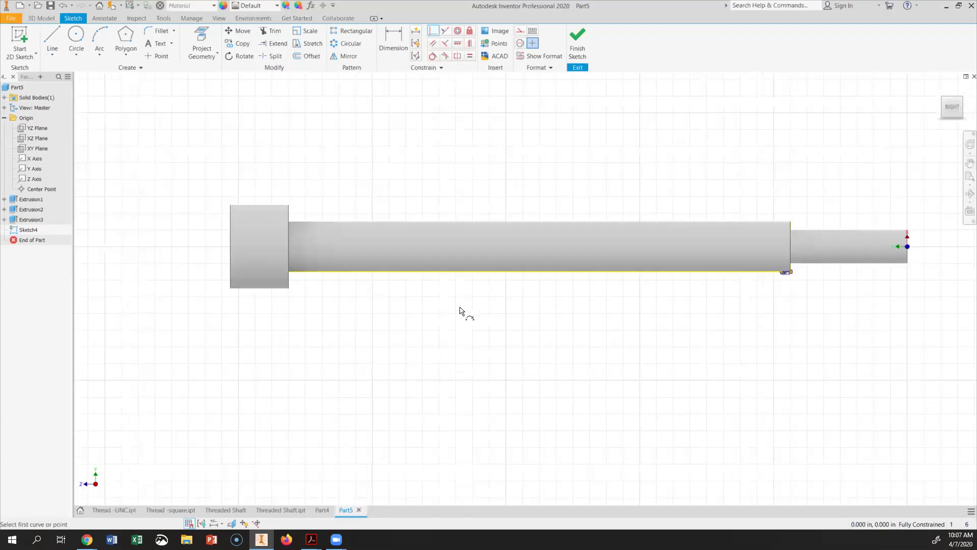
pyautogui.scroll(-2, 527, 328)
pyautogui.scroll(2, 523, 284)
pyautogui.scroll(2, 541, 271)
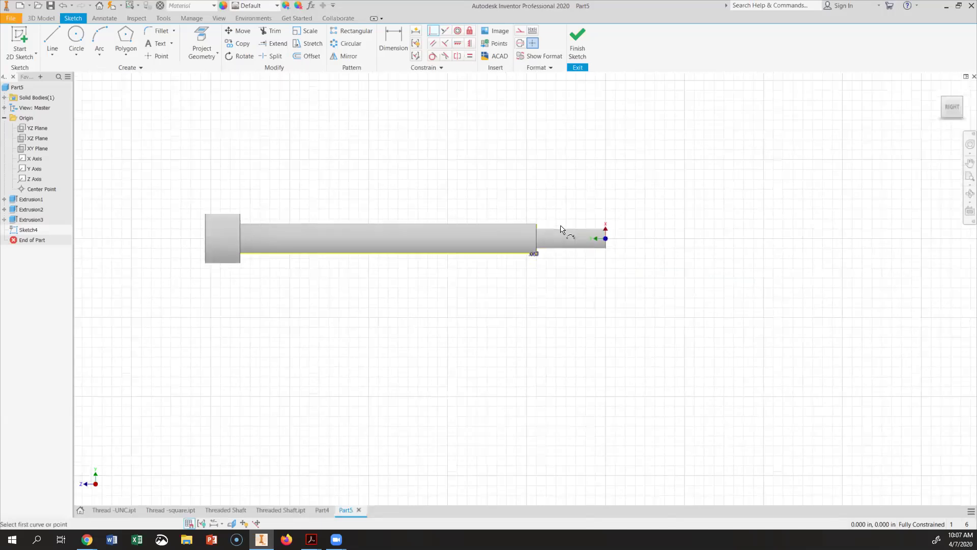
pyautogui.scroll(2, 549, 247)
pyautogui.scroll(-2, 549, 247)
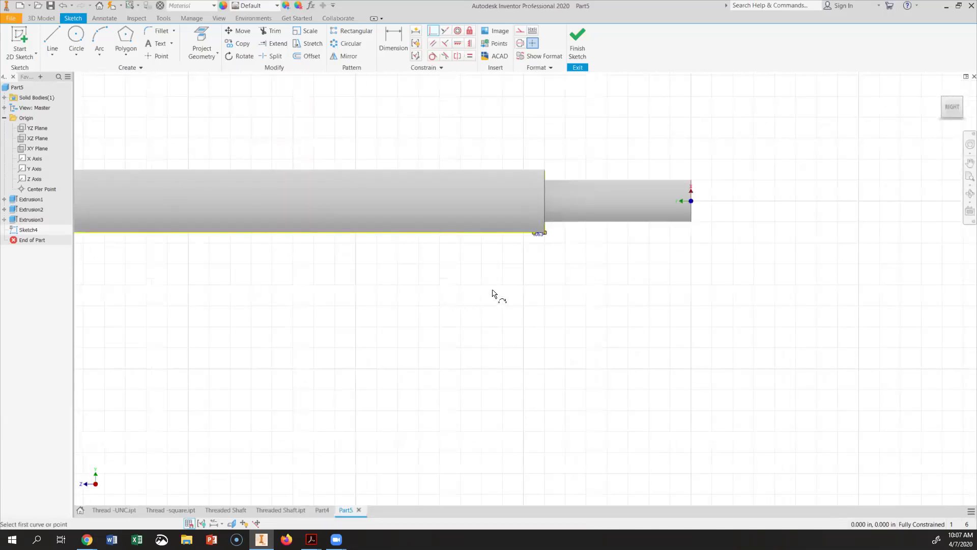
pyautogui.scroll(2, 511, 271)
pyautogui.scroll(1, 543, 286)
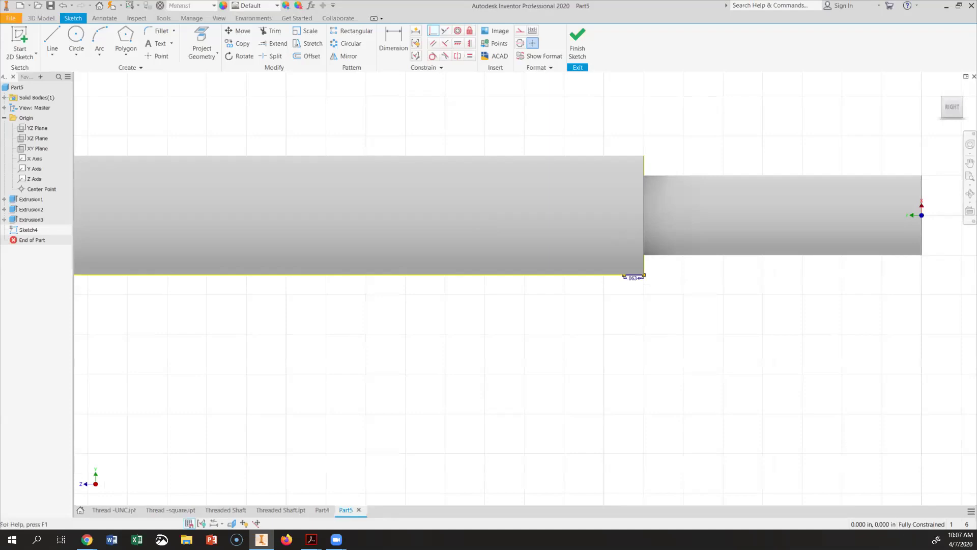
# Finish the triangle sketch and start a coil using the Z Axis as its axis
pyautogui.click(579, 48)
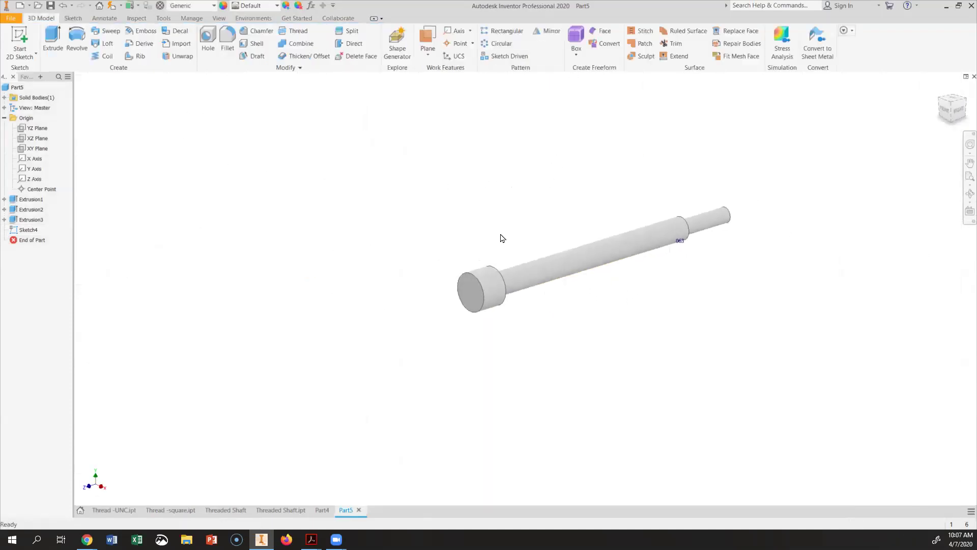
pyautogui.moveTo(675, 281); pyautogui.dragTo(387, 267, button='middle')
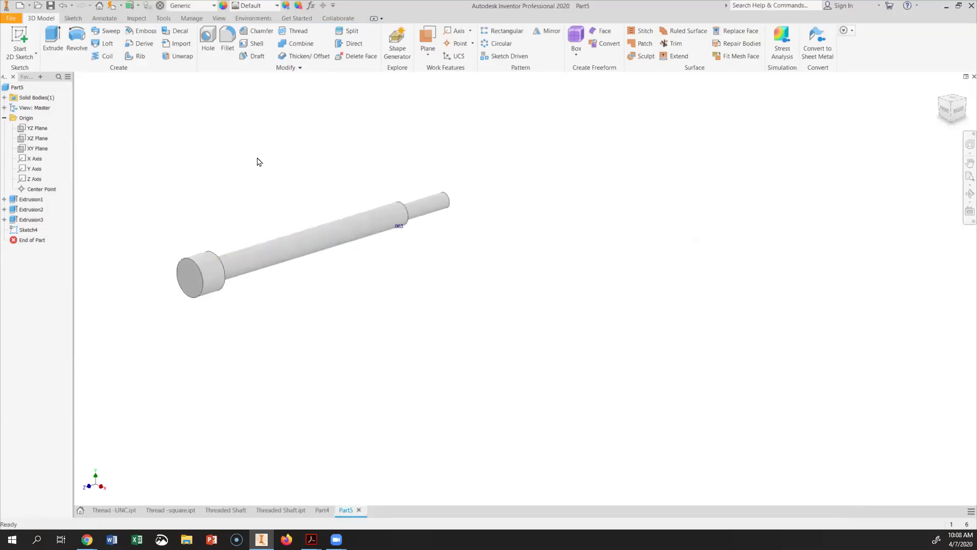
pyautogui.click(103, 56)
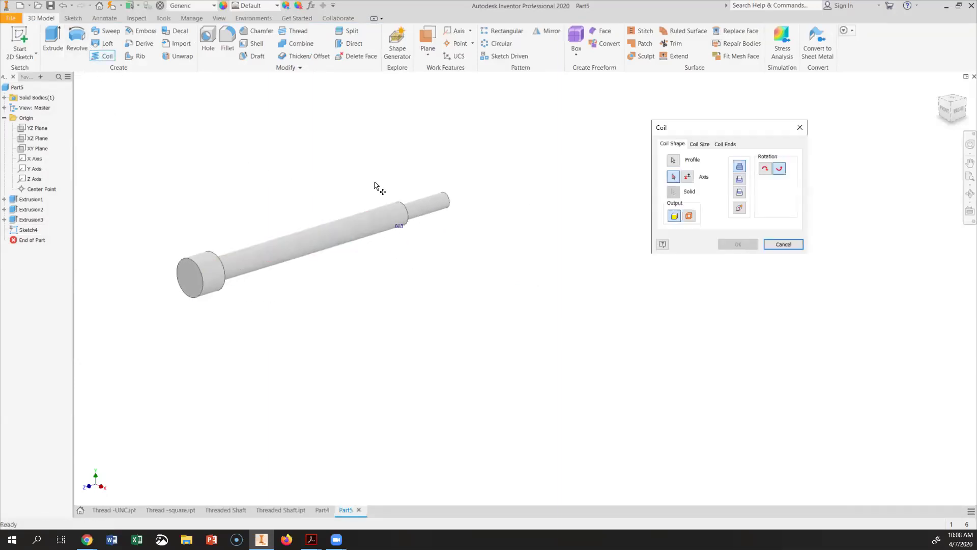
pyautogui.scroll(-1, 425, 240)
pyautogui.scroll(-1, 405, 218)
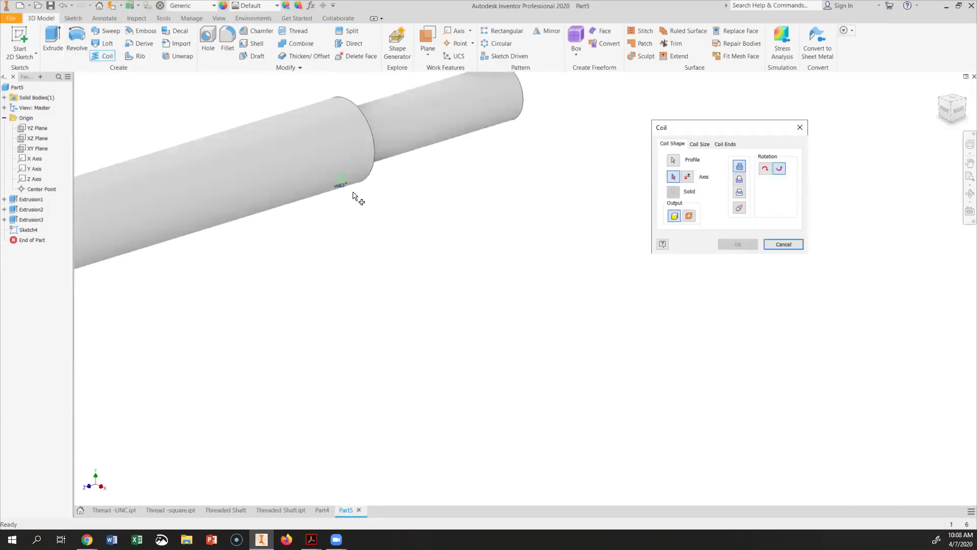
pyautogui.scroll(-1, 359, 199)
pyautogui.scroll(1, 383, 222)
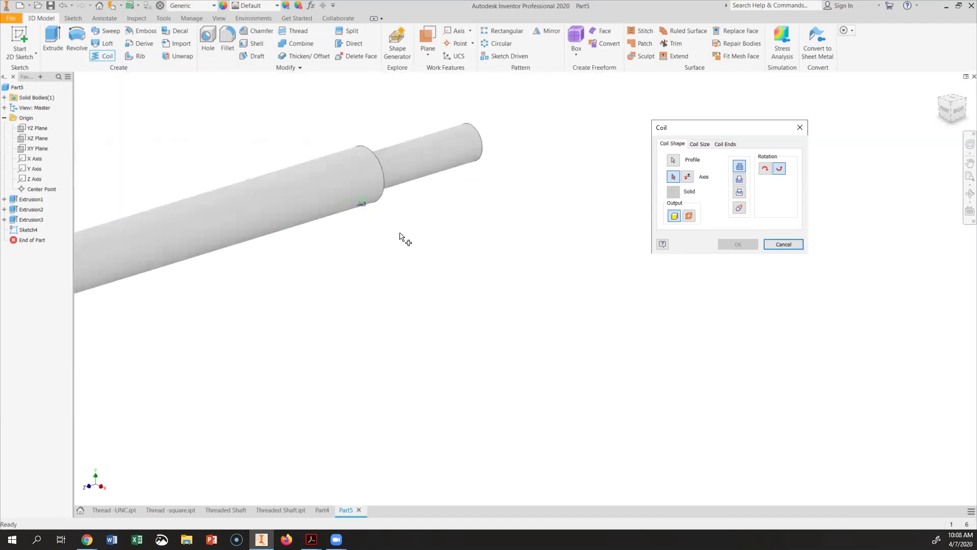
pyautogui.scroll(1, 408, 243)
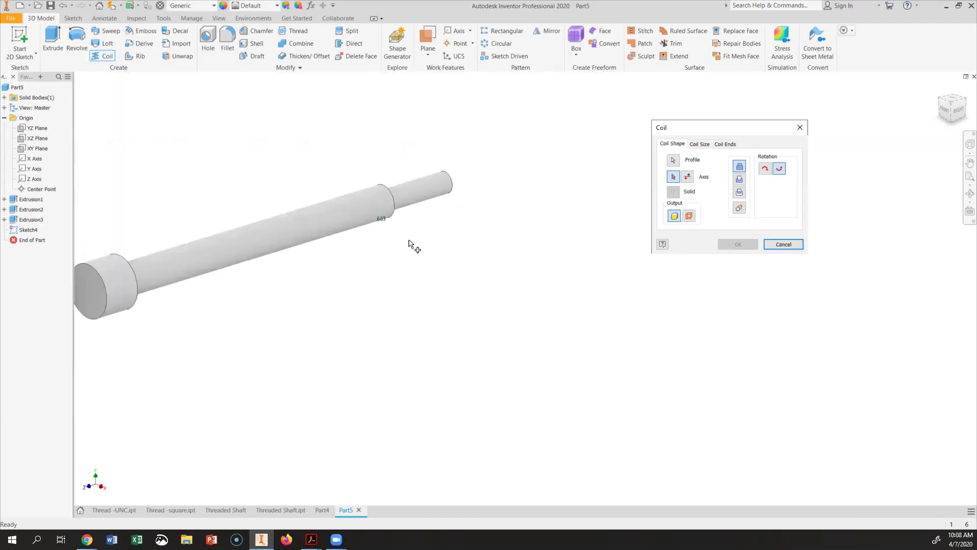
pyautogui.click(675, 177)
pyautogui.click(24, 181)
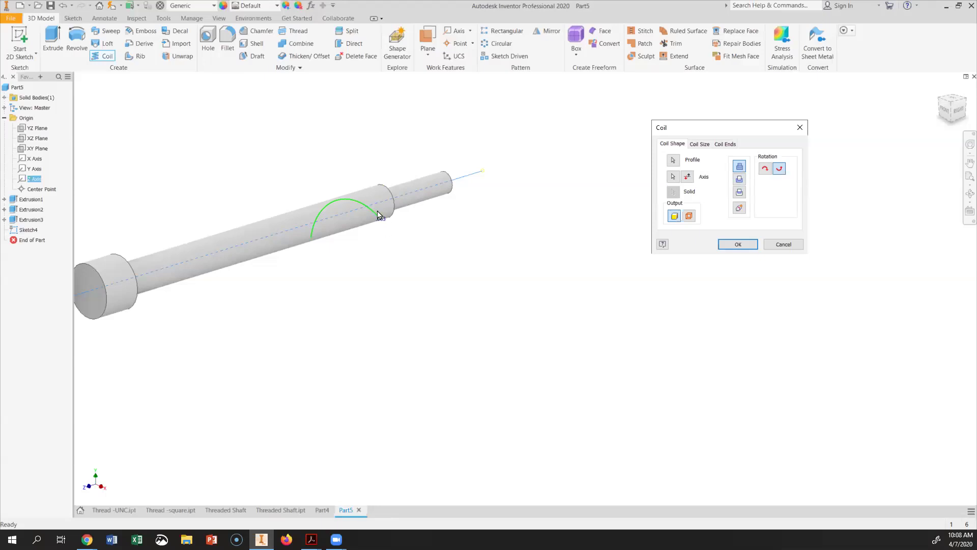
# Keep the Pitch and Revolution coil type with a 1/16 pitch and 60 revolutions
pyautogui.click(700, 144)
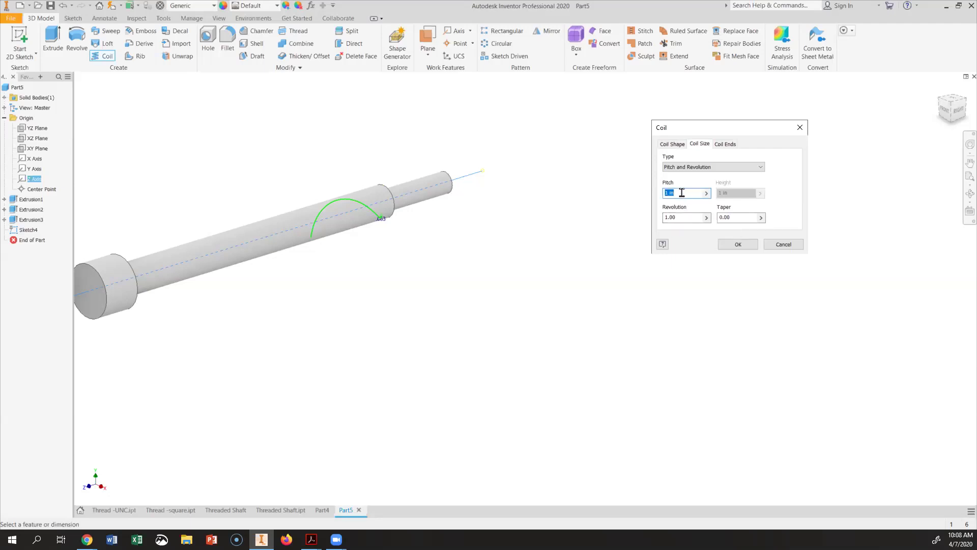
pyautogui.moveTo(686, 192); pyautogui.dragTo(641, 191)
pyautogui.write('1/1')
pyautogui.write('6')
pyautogui.click(676, 217)
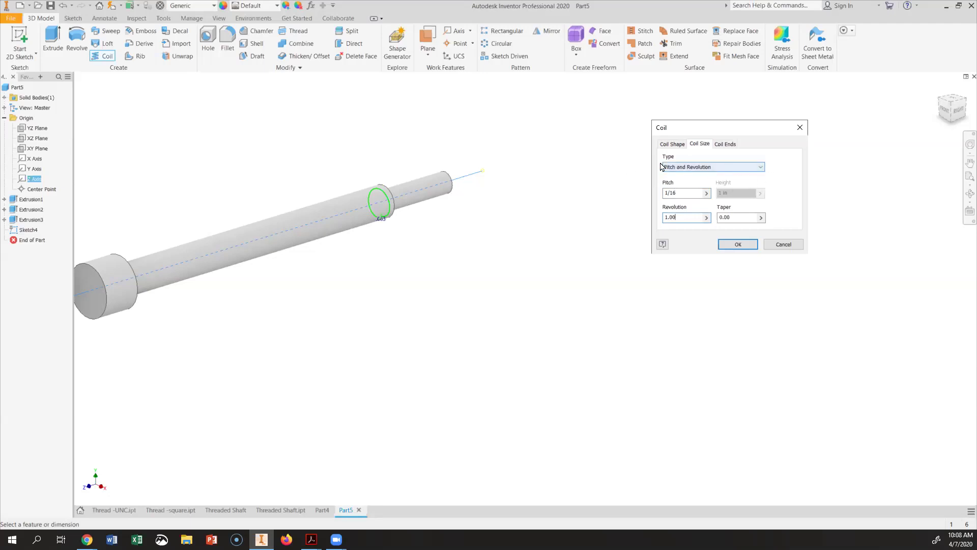
pyautogui.click(762, 171)
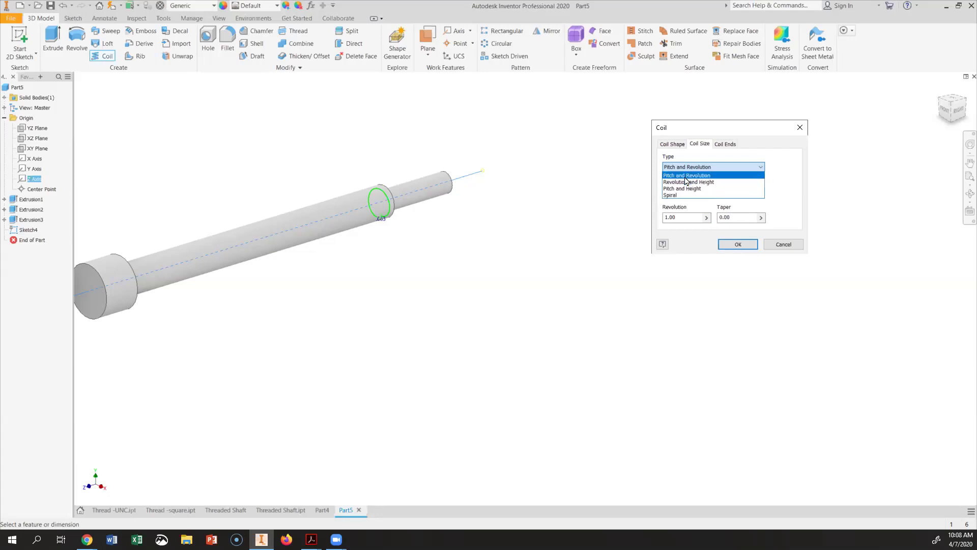
pyautogui.click(678, 221)
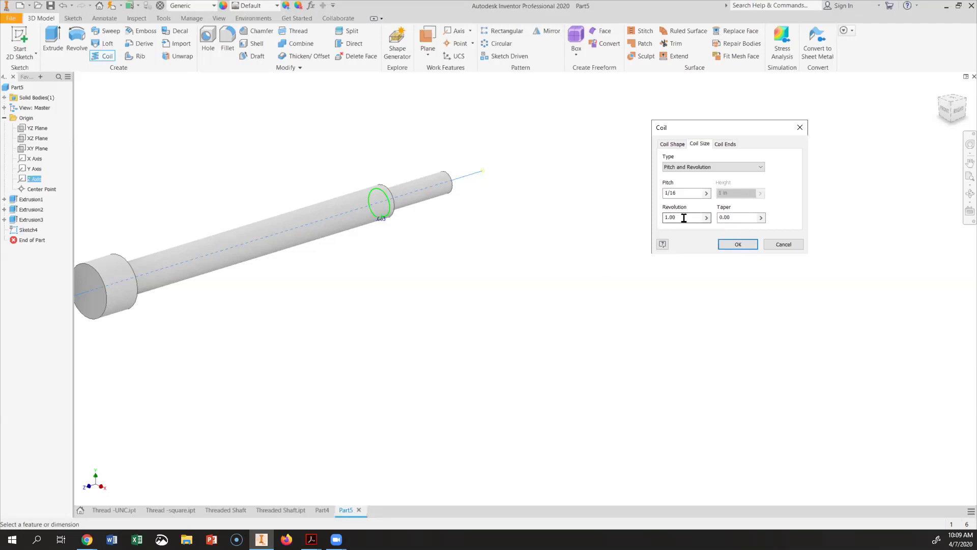
pyautogui.moveTo(685, 219); pyautogui.dragTo(631, 222)
pyautogui.write('60')
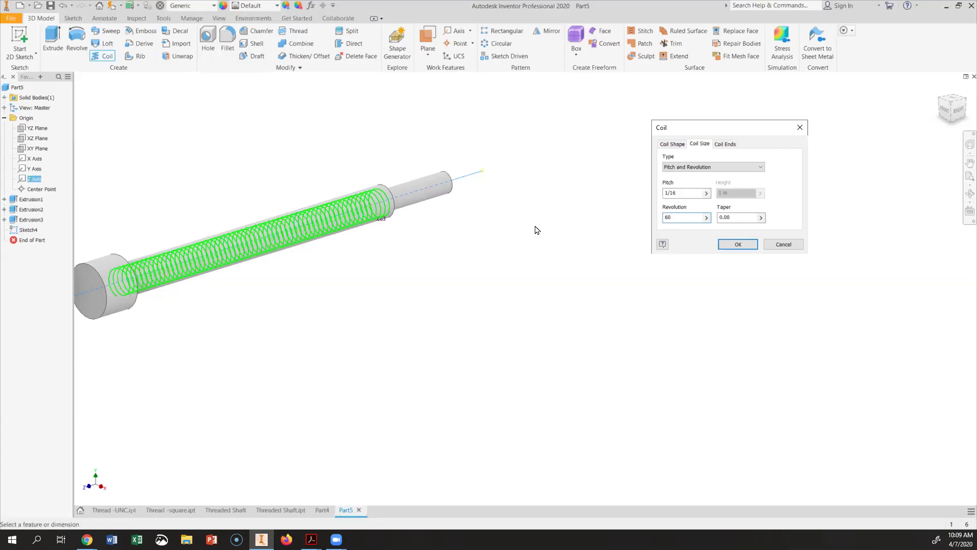
# Flip the coil direction and commit it as a Cut, creating Coil1 thread grooves
pyautogui.click(672, 147)
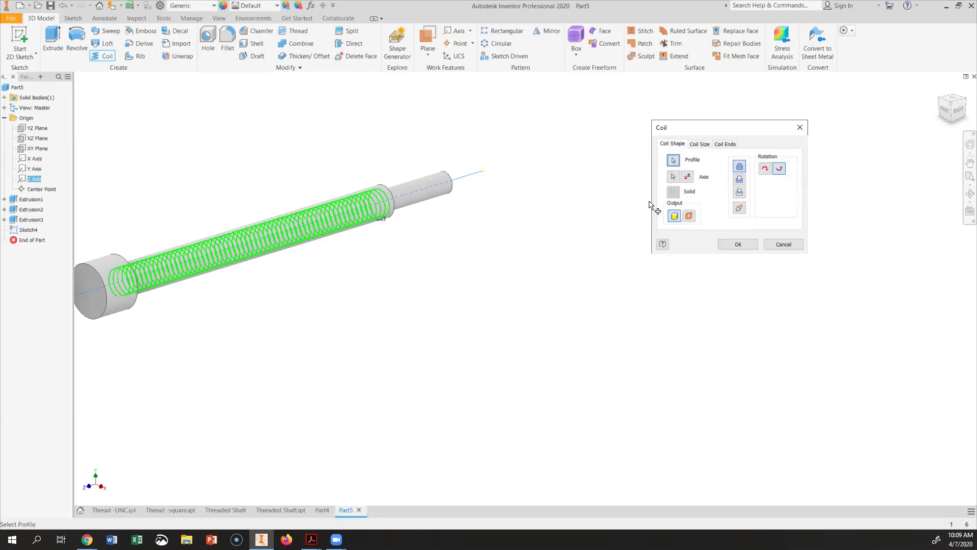
pyautogui.click(689, 179)
pyautogui.click(741, 180)
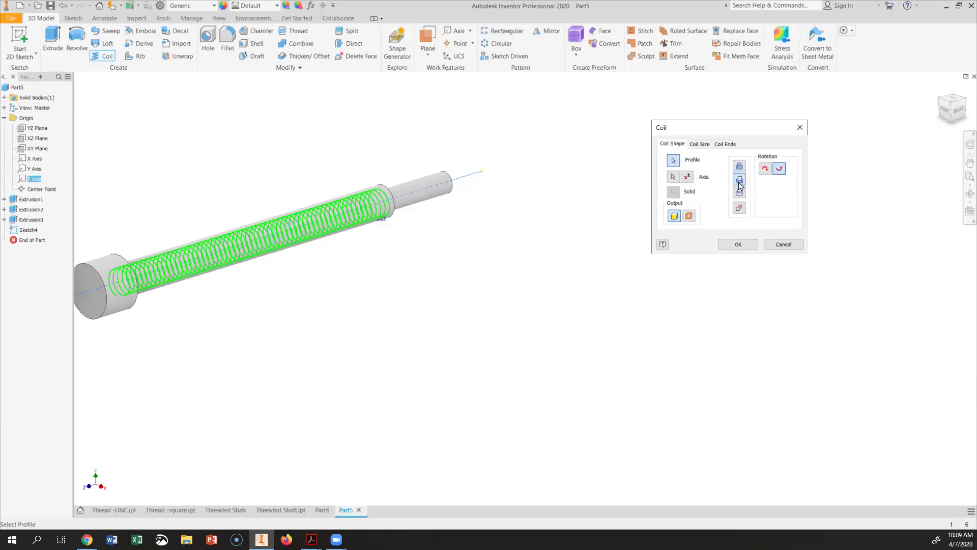
pyautogui.click(738, 245)
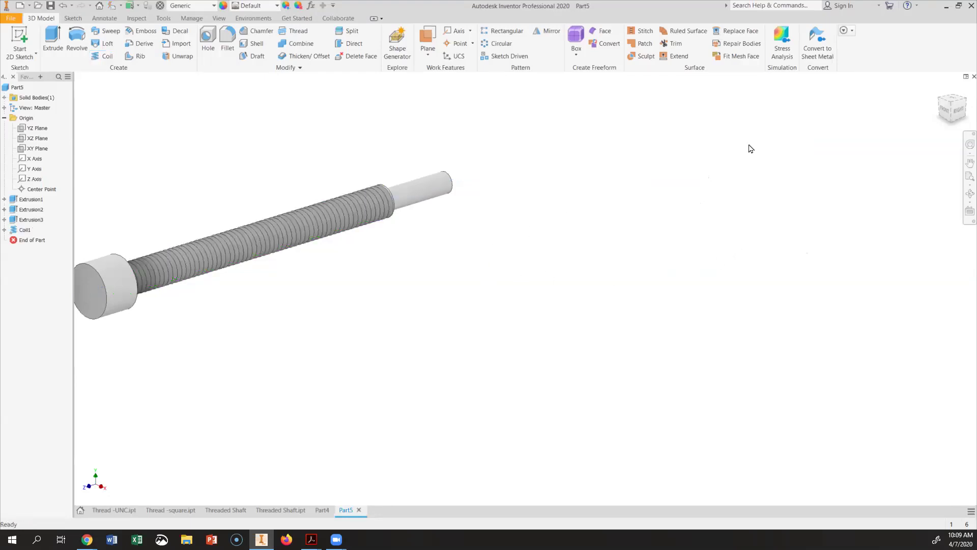
# View the shaft from the Right side and recentre it to inspect the threads
pyautogui.click(958, 111)
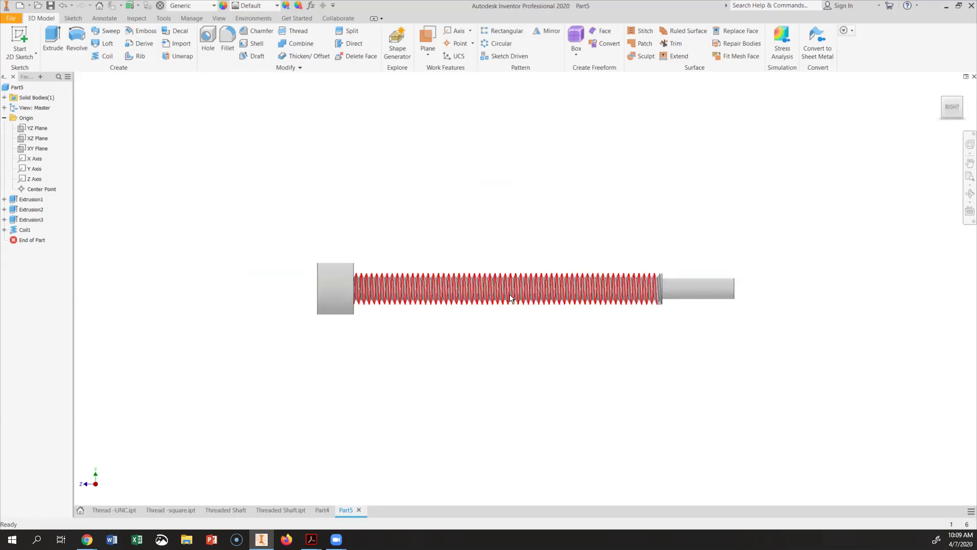
pyautogui.scroll(-2, 604, 338)
pyautogui.scroll(5, 607, 338)
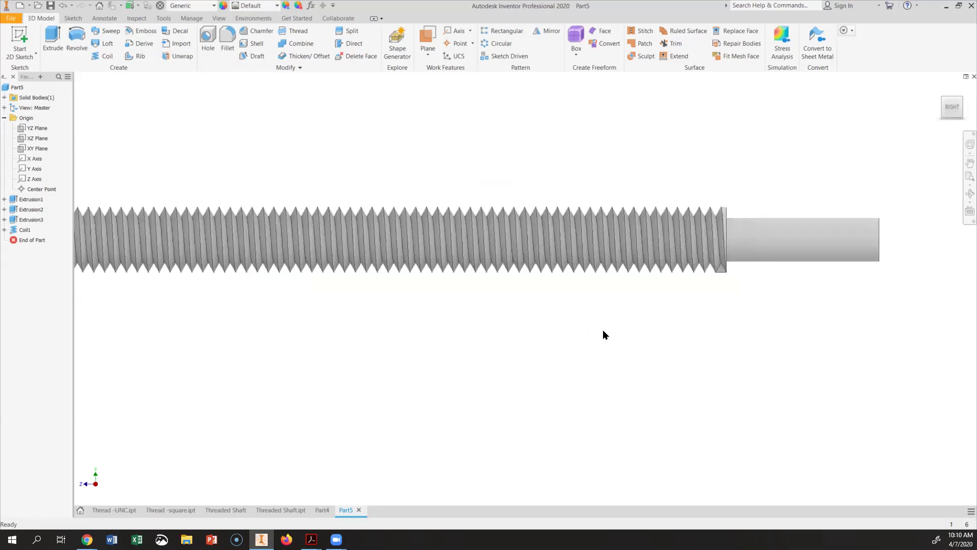
pyautogui.scroll(-3, 603, 334)
pyautogui.moveTo(601, 332); pyautogui.dragTo(506, 284, button='middle')
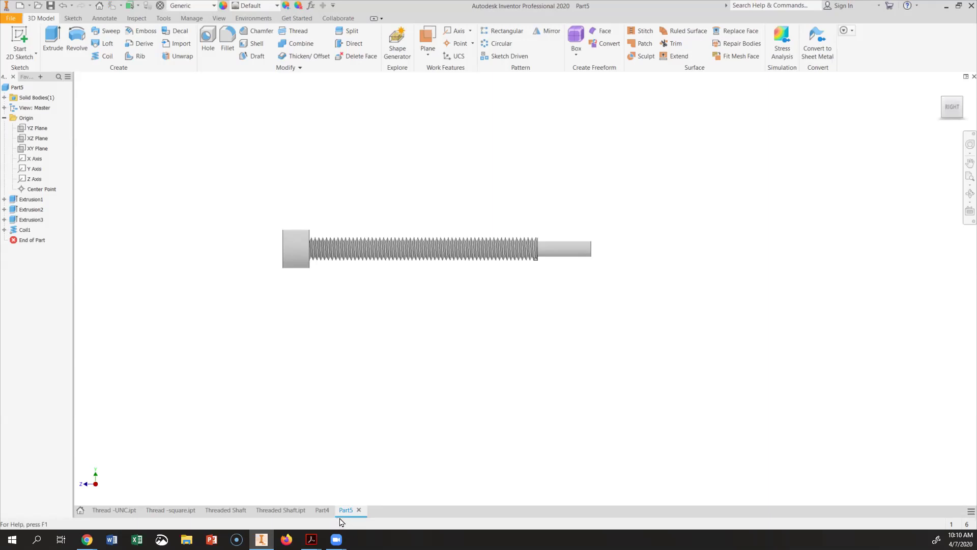
pyautogui.moveTo(311, 540)
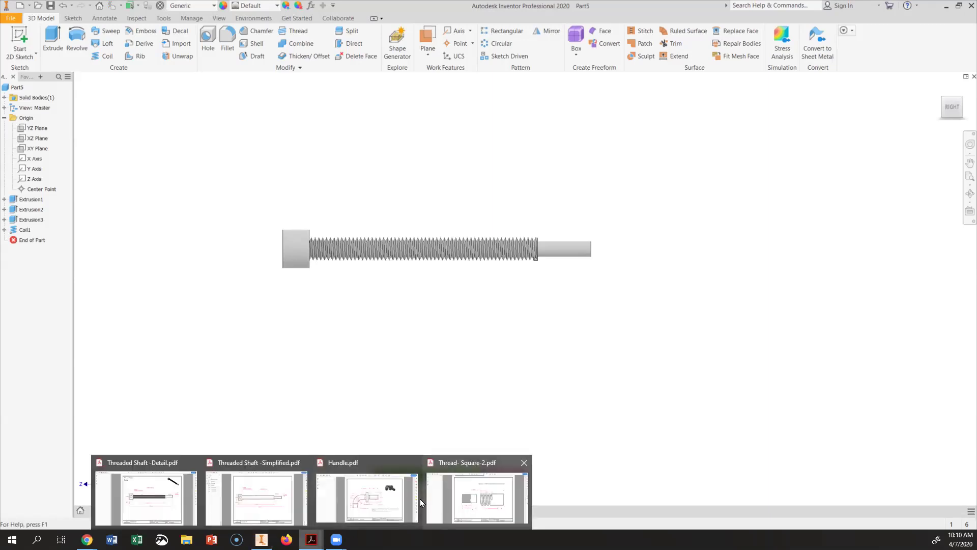
# Bring up the simplified shaft PDF and zoom in to read the 1/32 X 45° chamfer note
pyautogui.click(278, 500)
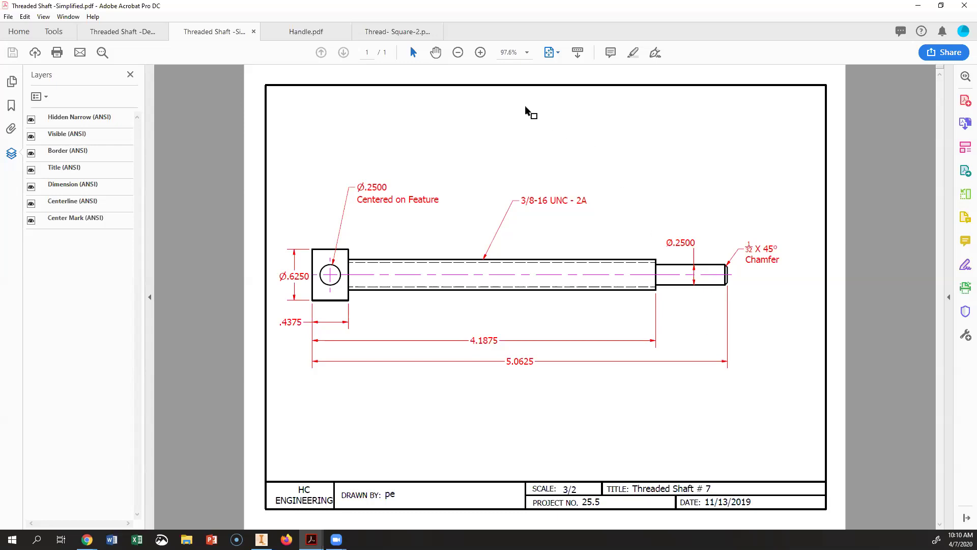
pyautogui.click(480, 52)
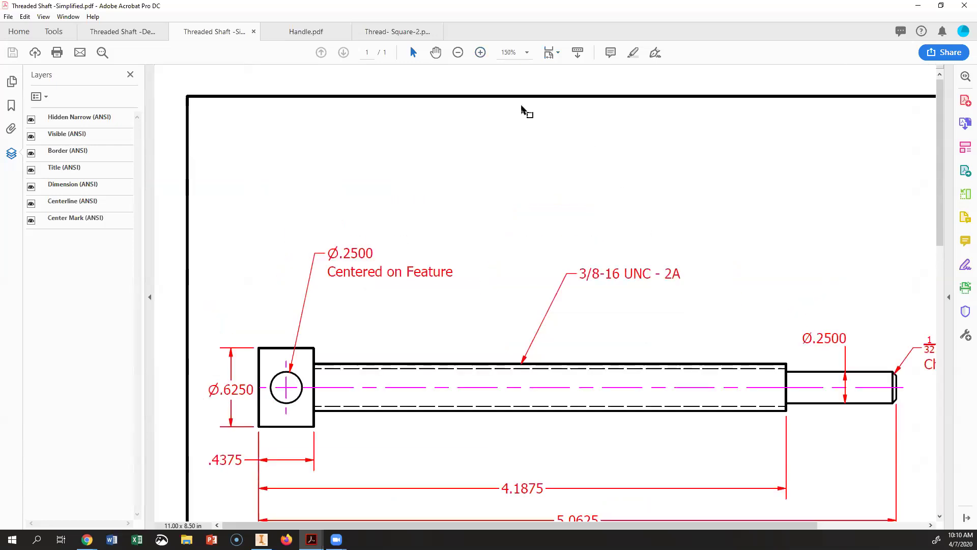
pyautogui.scroll(-1, 892, 404)
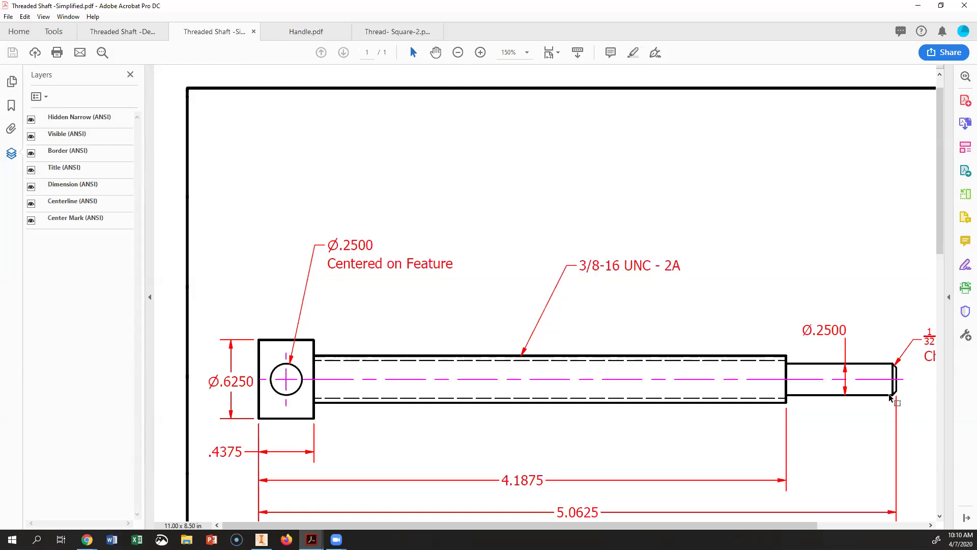
pyautogui.moveTo(779, 526); pyautogui.dragTo(880, 525)
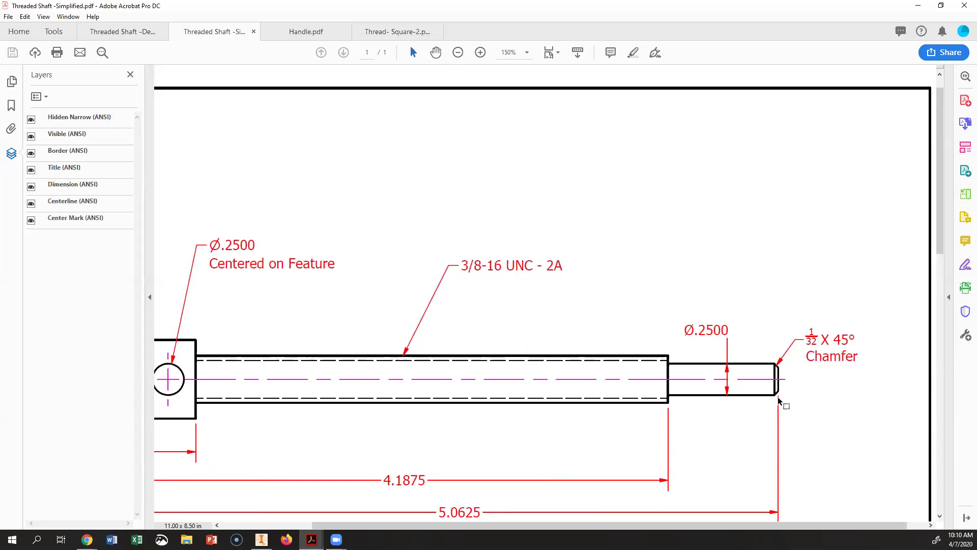
pyautogui.scroll(-1, 783, 376)
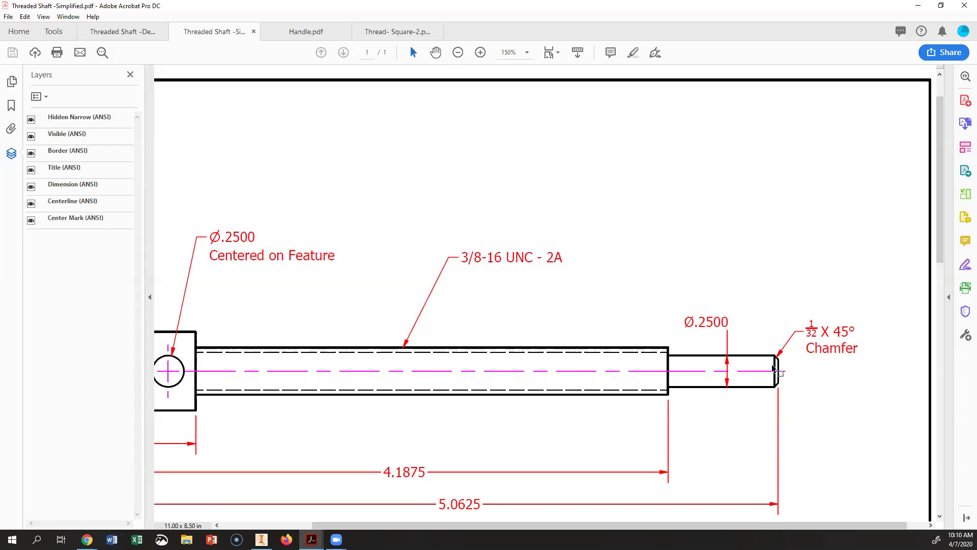
pyautogui.scroll(2, 780, 387)
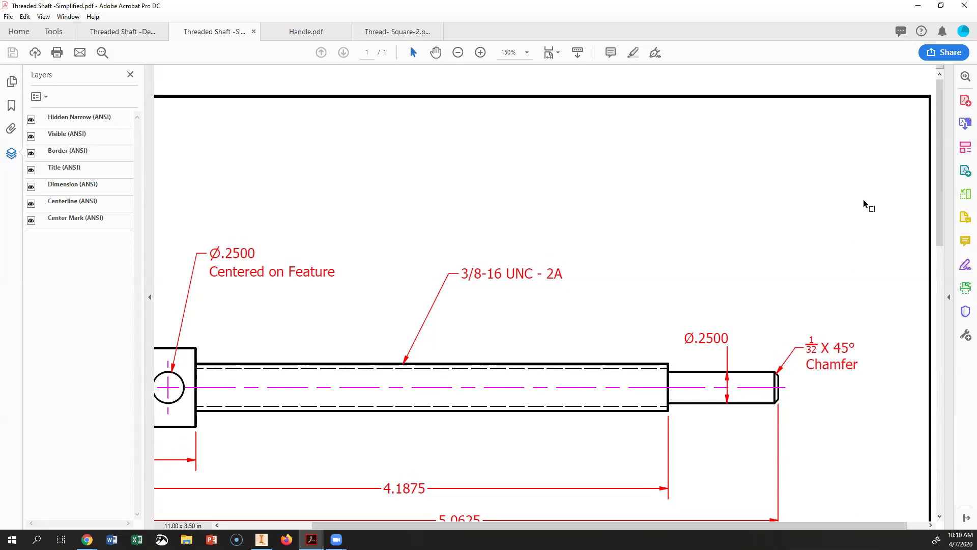
# Return to Inventor, orbit the shaft's small end face into view, and open Chamfer
pyautogui.click(917, 5)
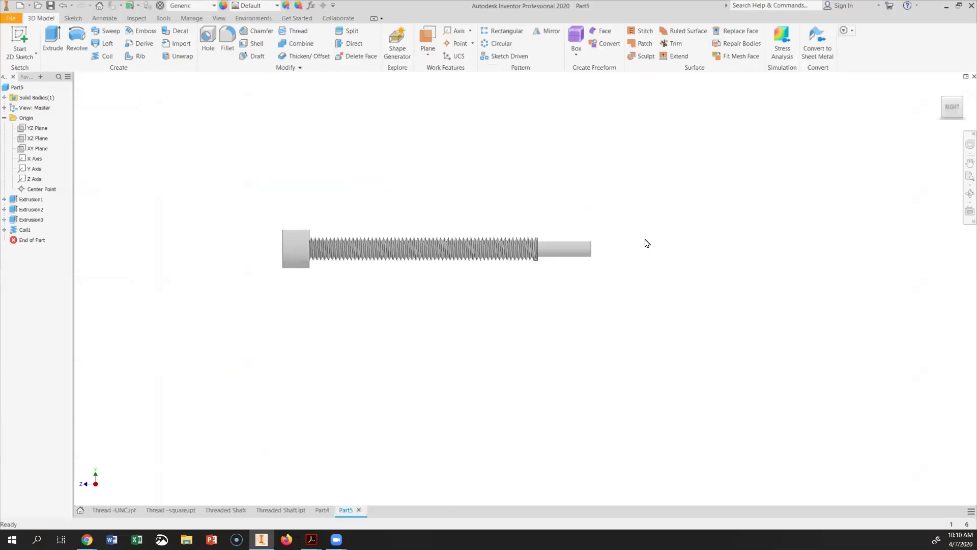
pyautogui.moveTo(672, 247)
pyautogui.keyDown('shift'); pyautogui.mouseDown(button='middle')
pyautogui.moveTo(643, 242)
pyautogui.moveTo(630, 264)
pyautogui.mouseUp(button='middle'); pyautogui.keyUp('shift')
pyautogui.scroll(-5, 630, 264)
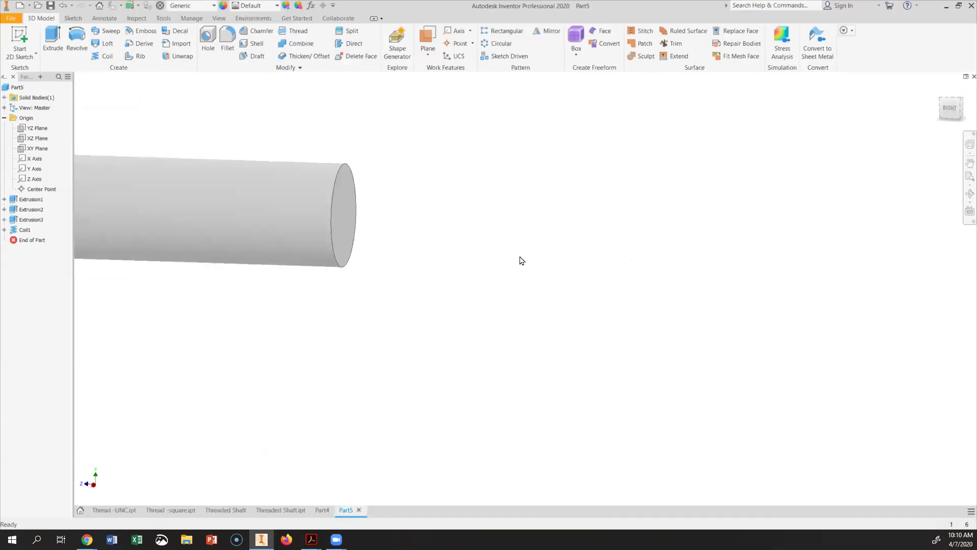
pyautogui.keyDown('shift'); pyautogui.moveTo(520, 260); pyautogui.dragTo(489, 261, button='middle'); pyautogui.keyUp('shift')
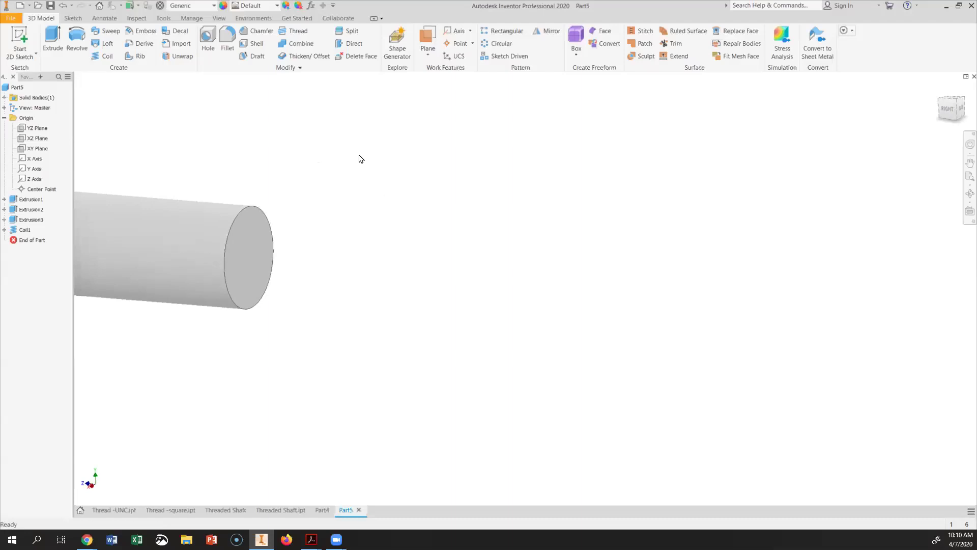
pyautogui.click(257, 31)
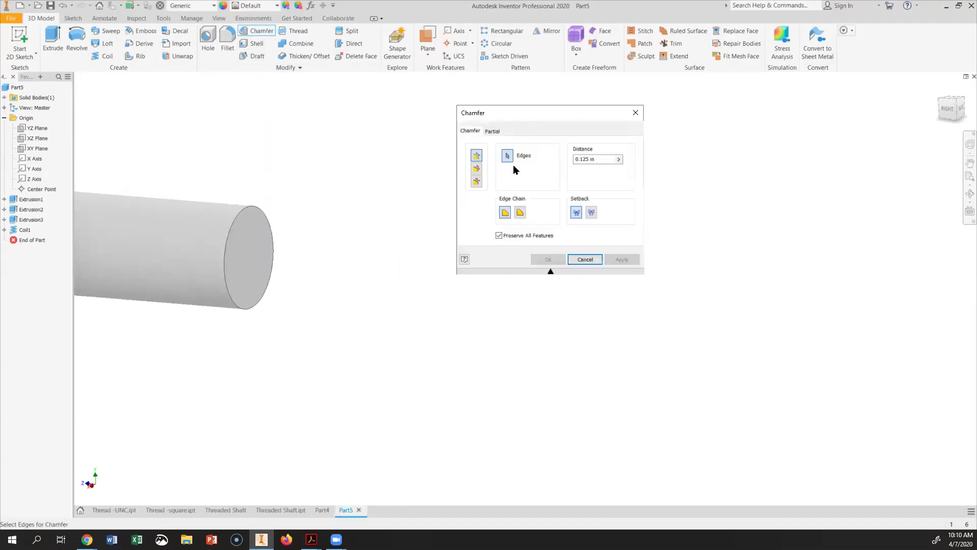
# Apply a 1/32 chamfer to the shaft's small-end edge, then close the Chamfer tool
pyautogui.moveTo(286, 124); pyautogui.dragTo(530, 118)
pyautogui.moveTo(600, 159); pyautogui.dragTo(514, 162)
pyautogui.write('1/32')
pyautogui.click(262, 213)
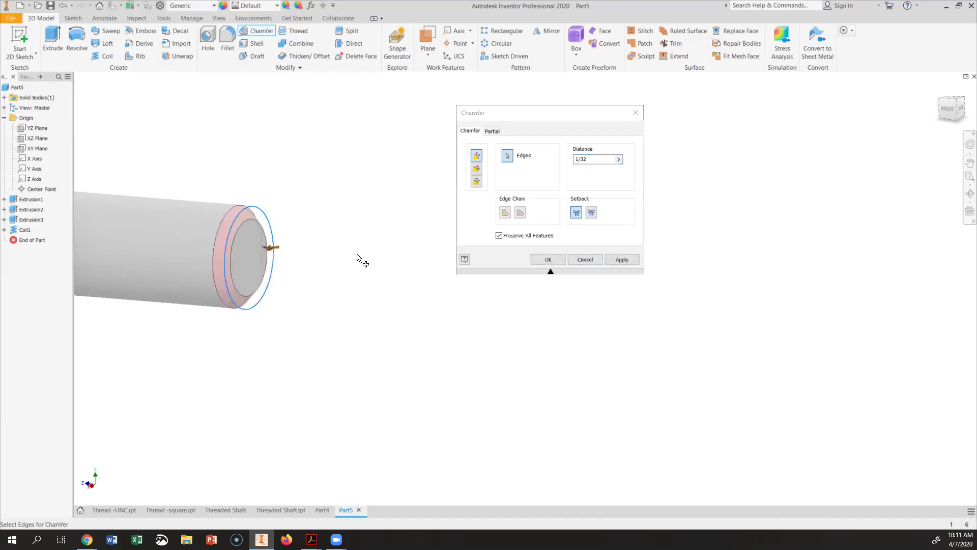
pyautogui.click(623, 259)
pyautogui.scroll(-3, 422, 317)
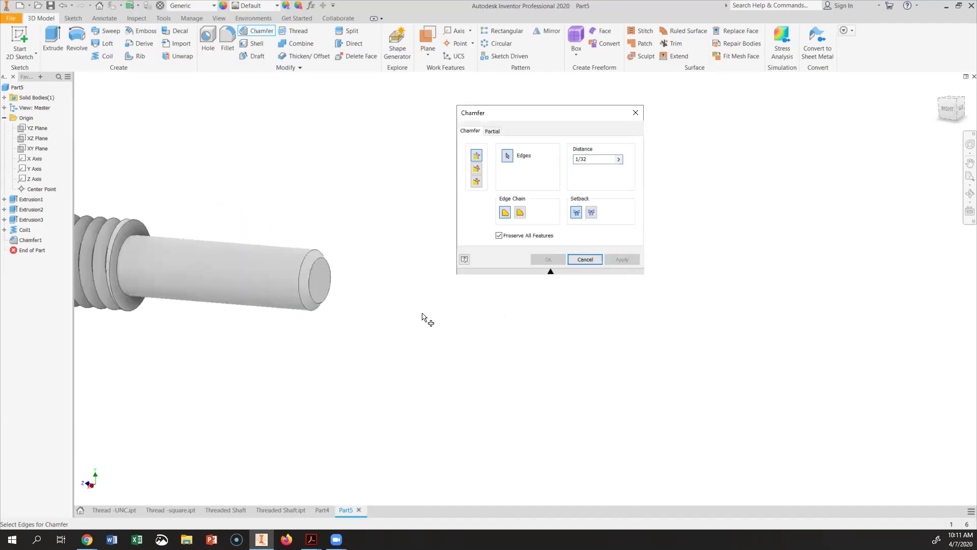
pyautogui.scroll(-1, 422, 317)
pyautogui.scroll(-1, 447, 321)
pyautogui.moveTo(420, 323)
pyautogui.mouseDown(button='middle')
pyautogui.moveTo(517, 308)
pyautogui.moveTo(734, 315)
pyautogui.moveTo(768, 327)
pyautogui.mouseUp(button='middle')
pyautogui.scroll(-1, 768, 328)
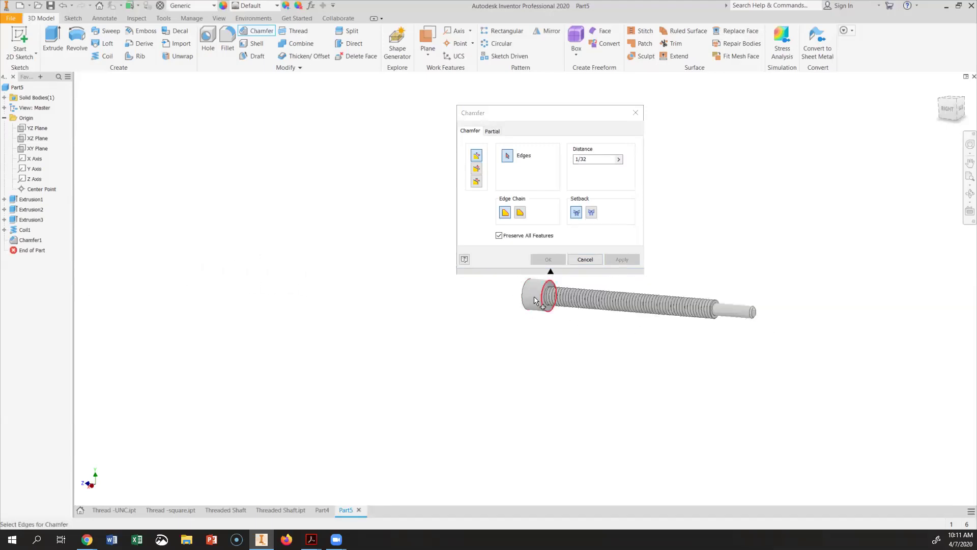
pyautogui.click(577, 264)
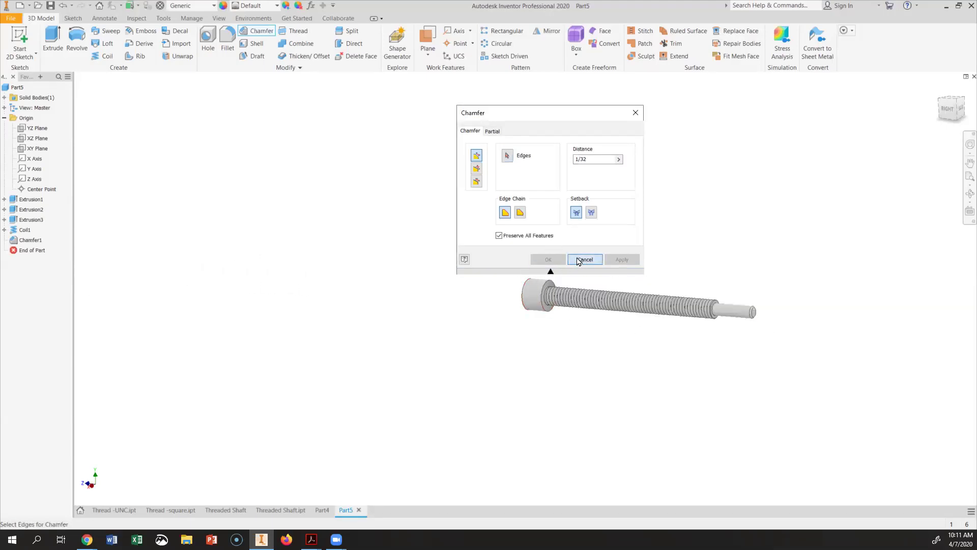
pyautogui.click(950, 110)
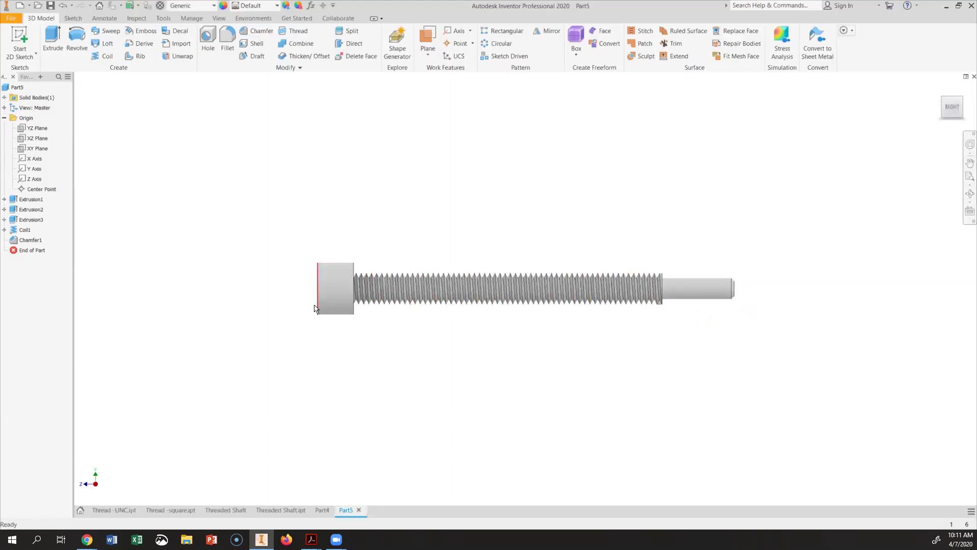
pyautogui.moveTo(310, 540)
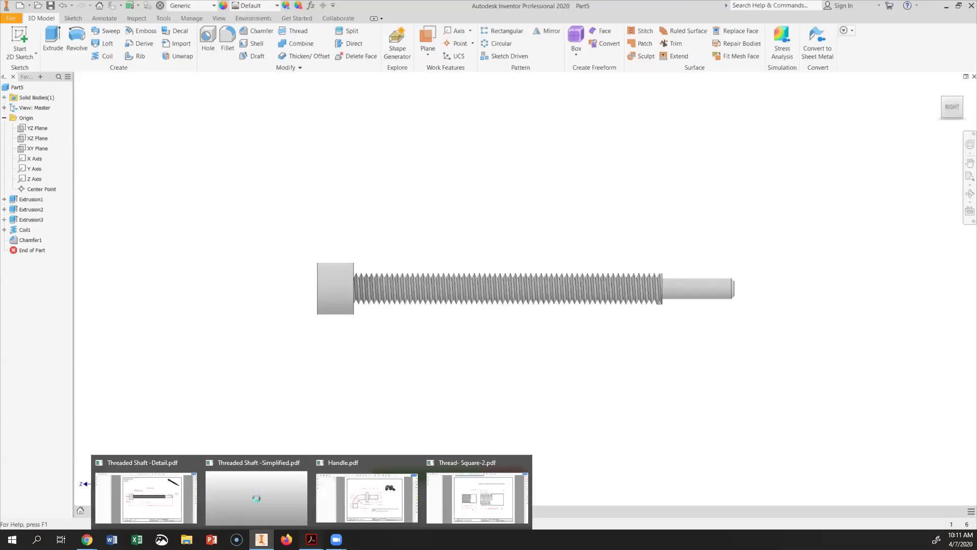
pyautogui.click(256, 497)
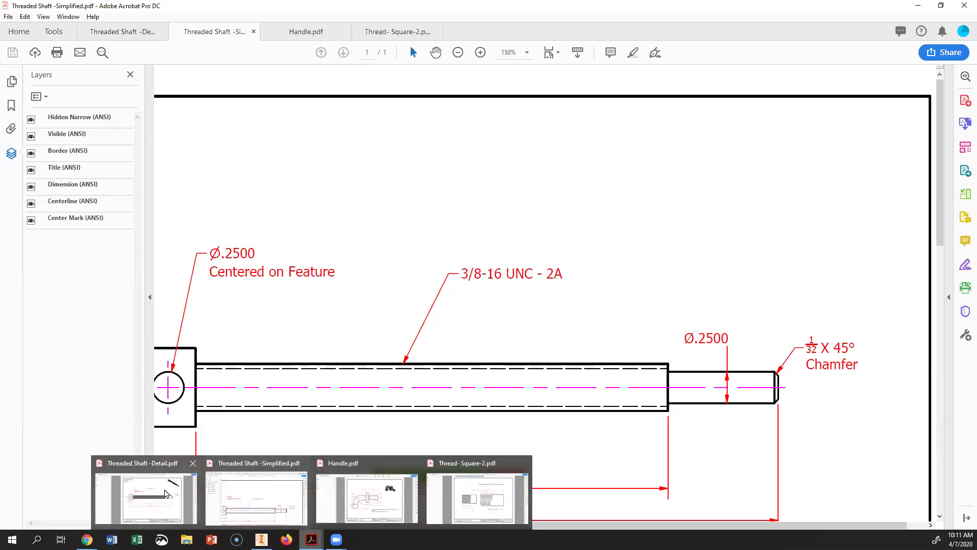
pyautogui.click(186, 481)
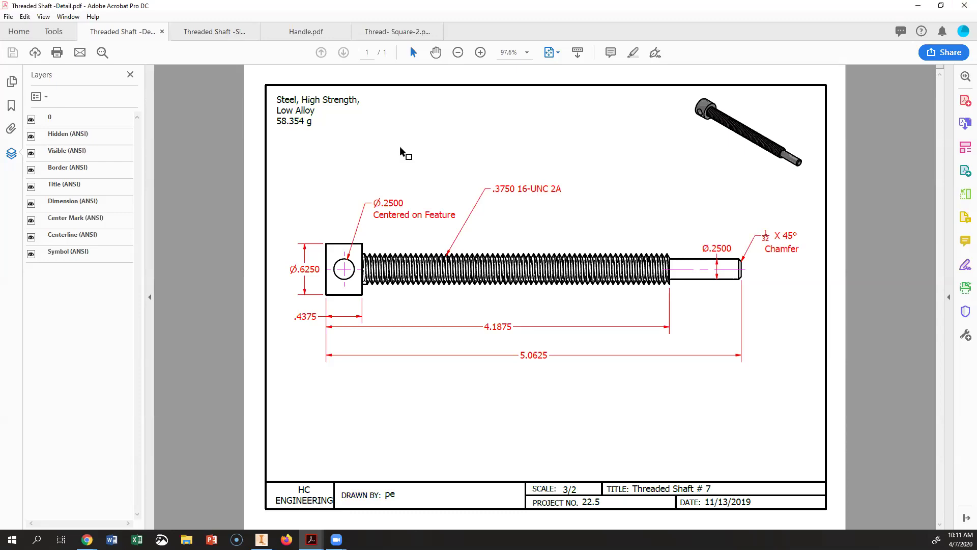
pyautogui.click(918, 6)
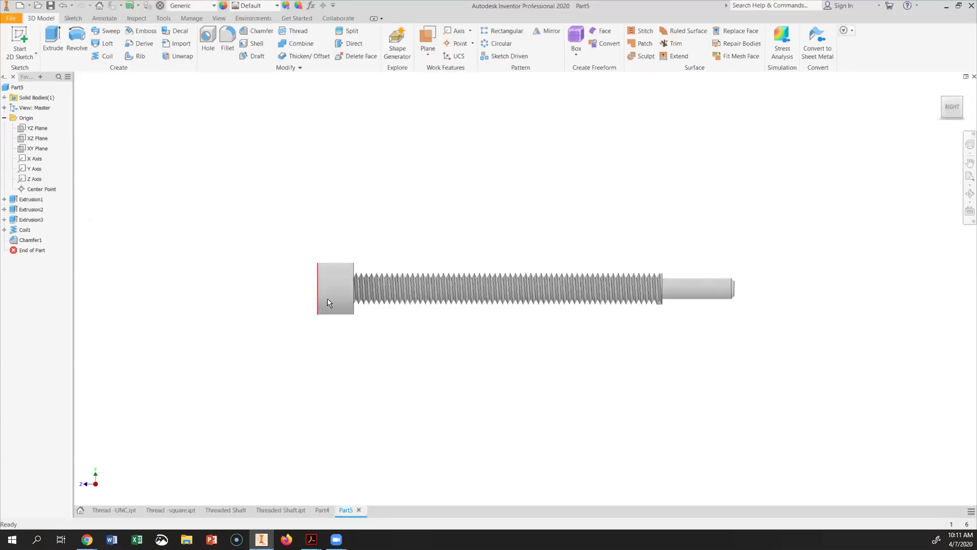
# From the Home view, start a new sketch on the YZ Plane with the shaft's head in view
pyautogui.click(940, 88)
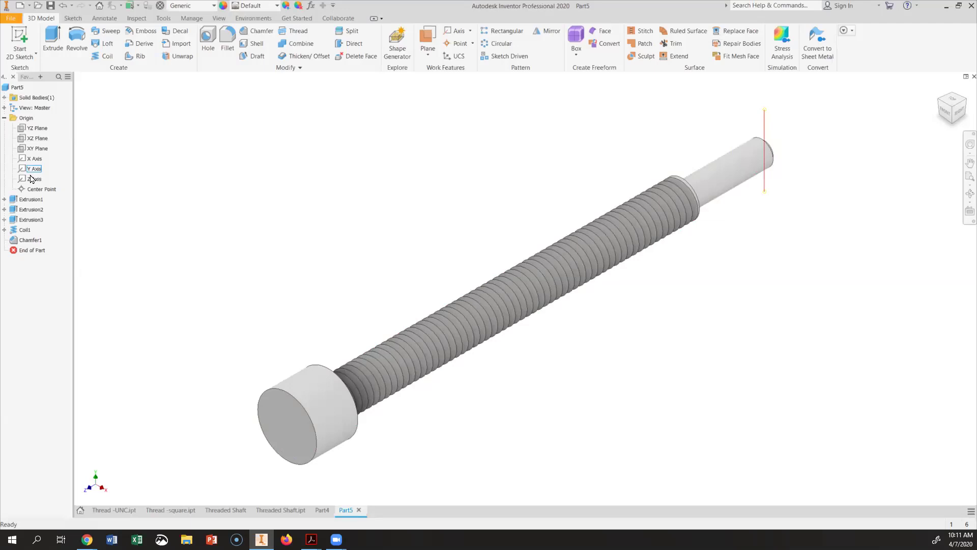
pyautogui.rightClick(31, 135)
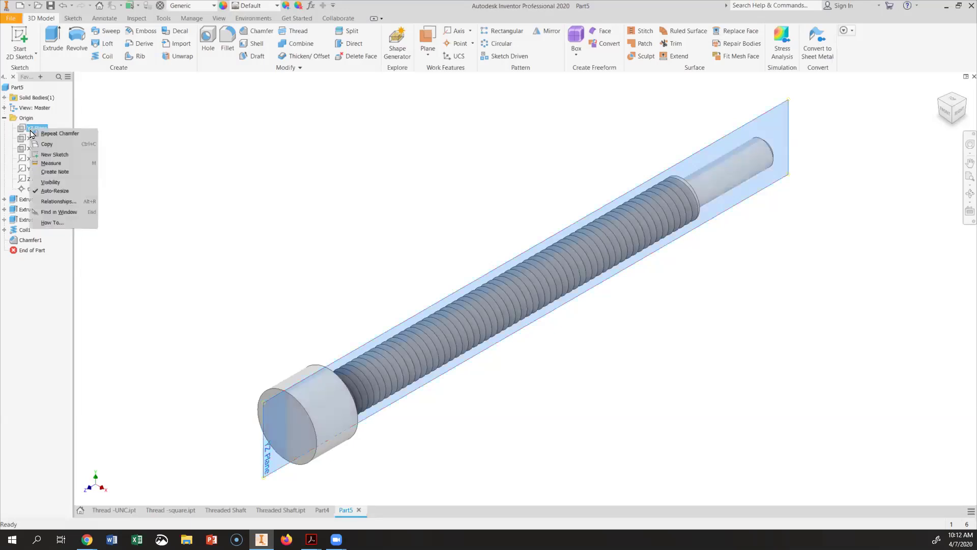
pyautogui.click(49, 156)
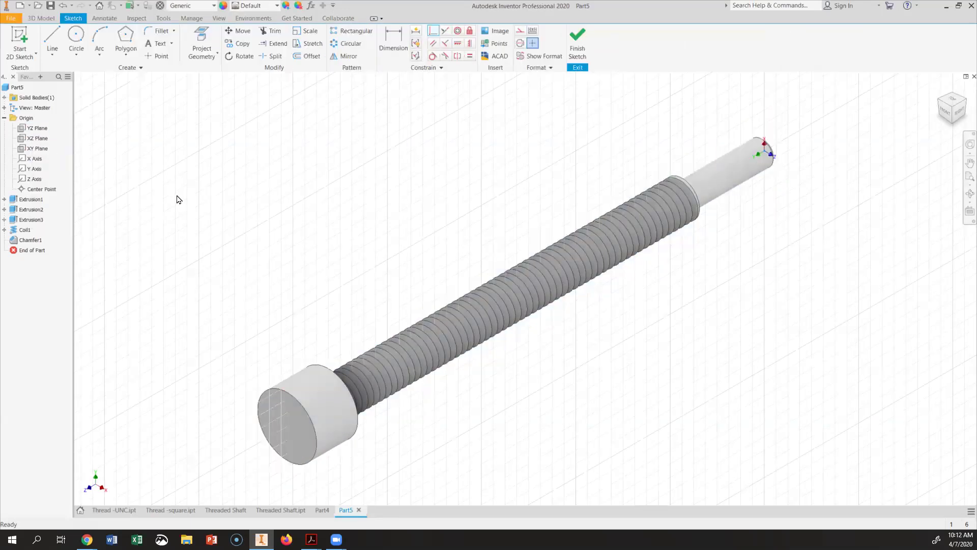
pyautogui.moveTo(585, 290); pyautogui.dragTo(897, 281, button='middle')
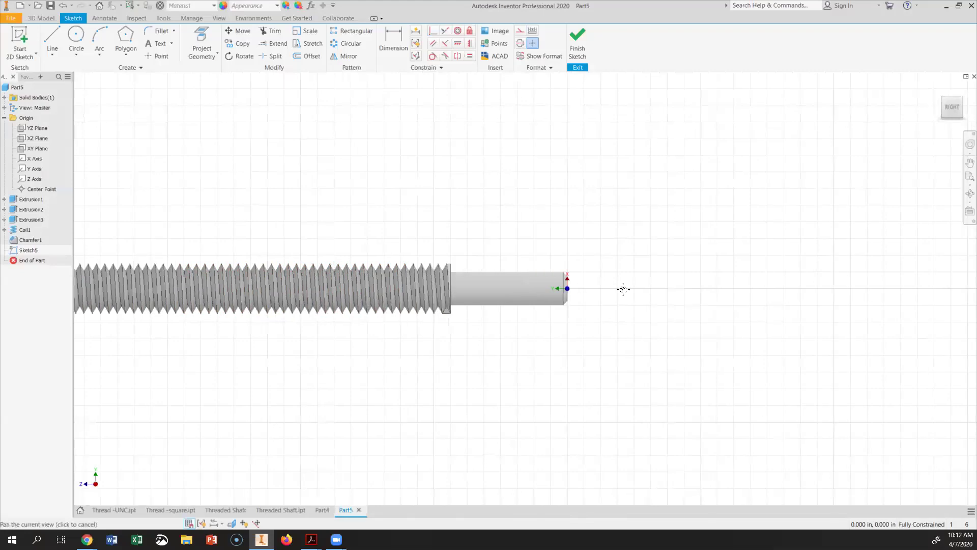
pyautogui.moveTo(163, 160); pyautogui.dragTo(355, 144, button='middle')
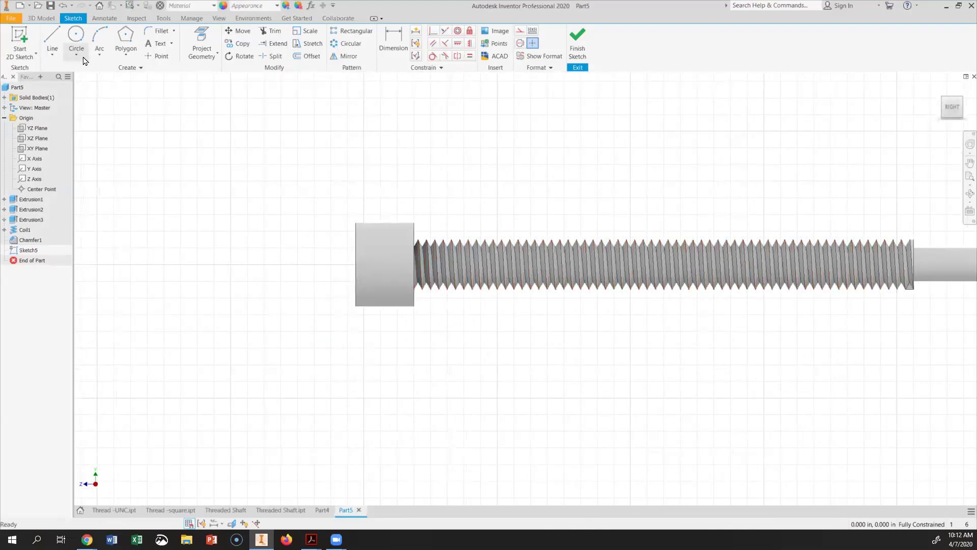
# Draw a centre-point circle, dimension it to .25 diameter, and move it onto the head
pyautogui.click(77, 56)
pyautogui.click(47, 72)
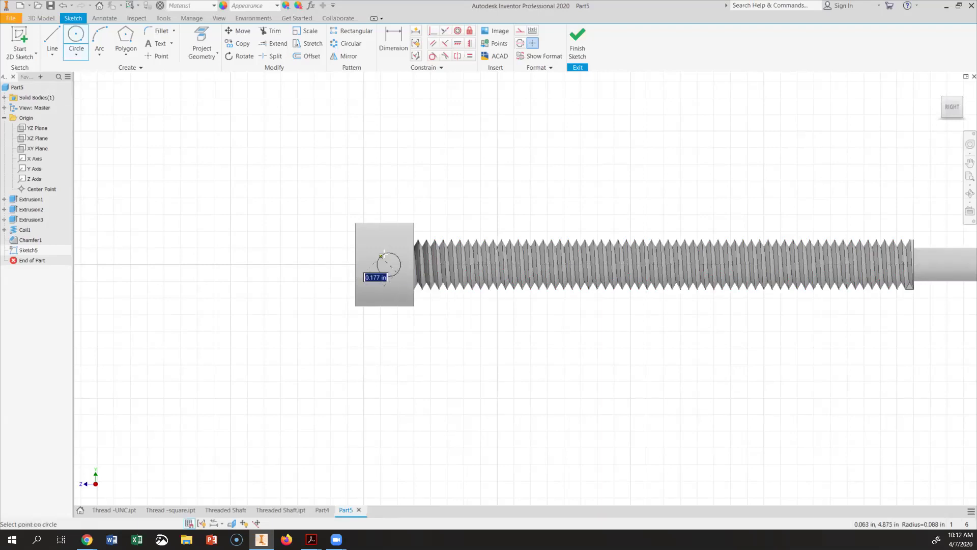
pyautogui.click(394, 44)
pyautogui.click(382, 261)
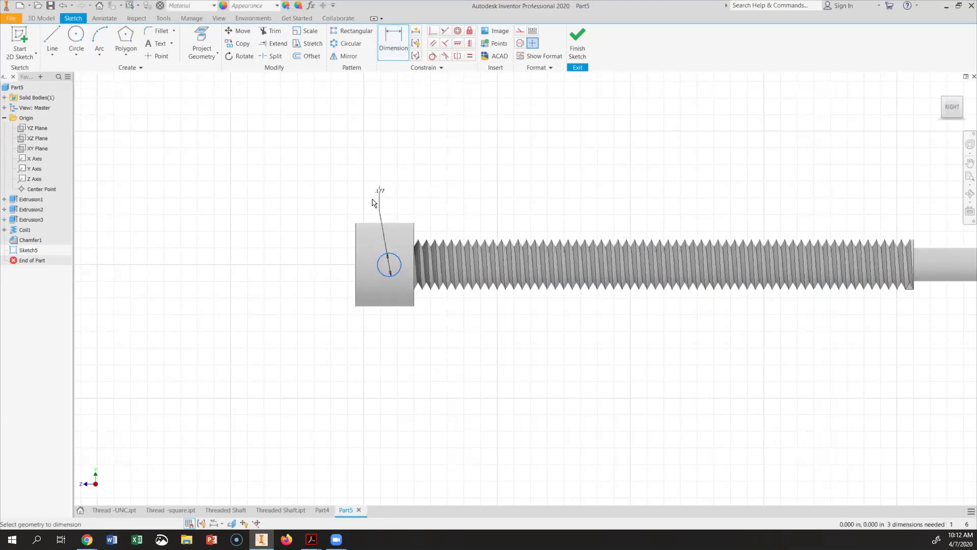
pyautogui.click(340, 162)
pyautogui.write('.25')
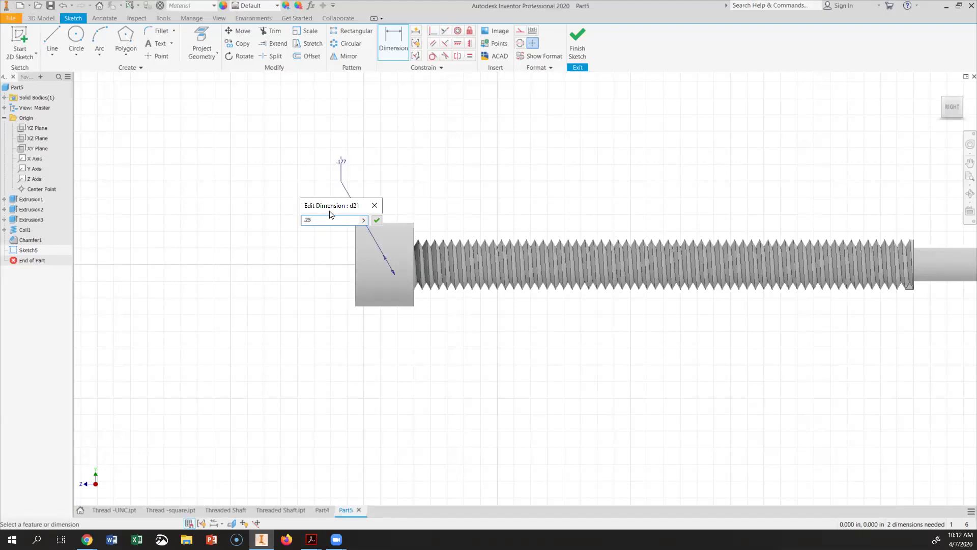
pyautogui.click(376, 220)
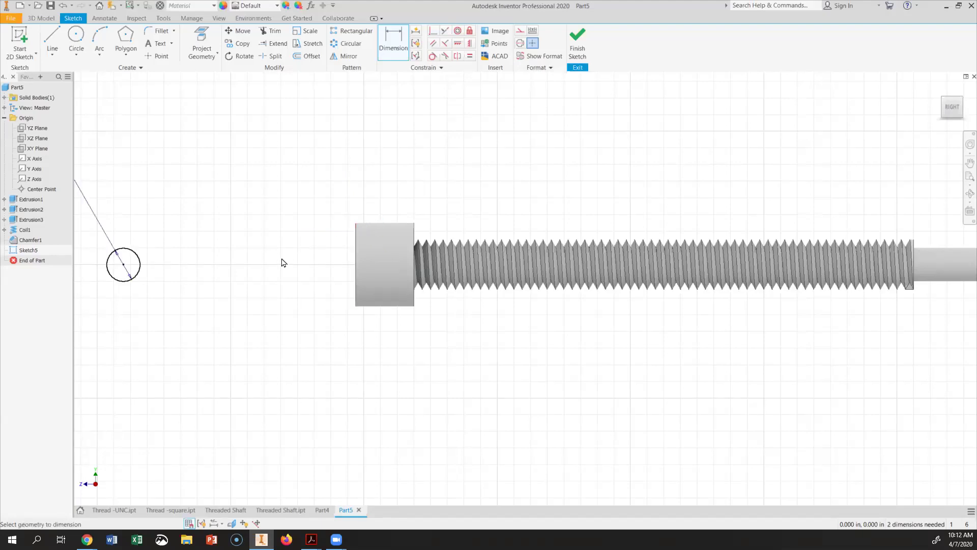
pyautogui.scroll(-3, 289, 280)
pyautogui.moveTo(378, 281); pyautogui.dragTo(391, 282, button='middle')
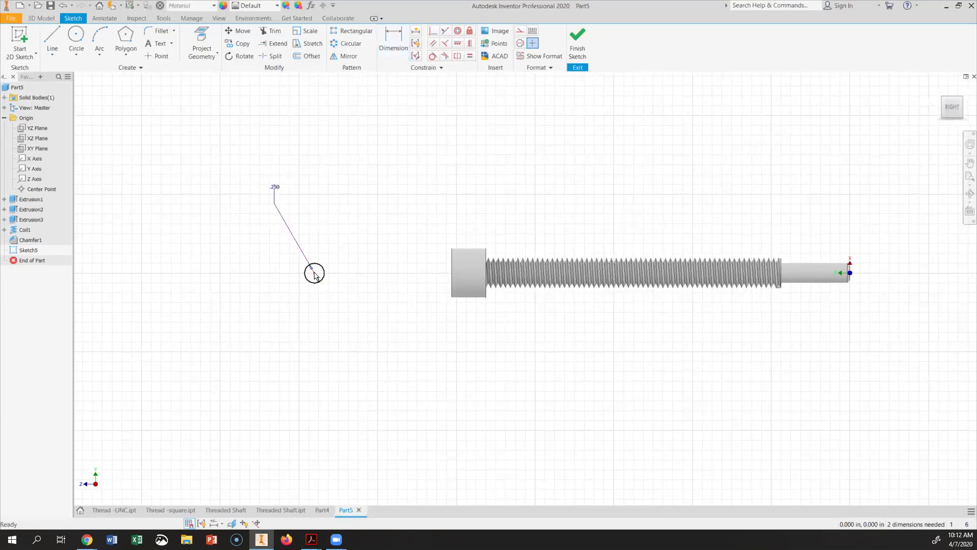
pyautogui.moveTo(314, 272); pyautogui.dragTo(468, 275)
pyautogui.scroll(3, 470, 289)
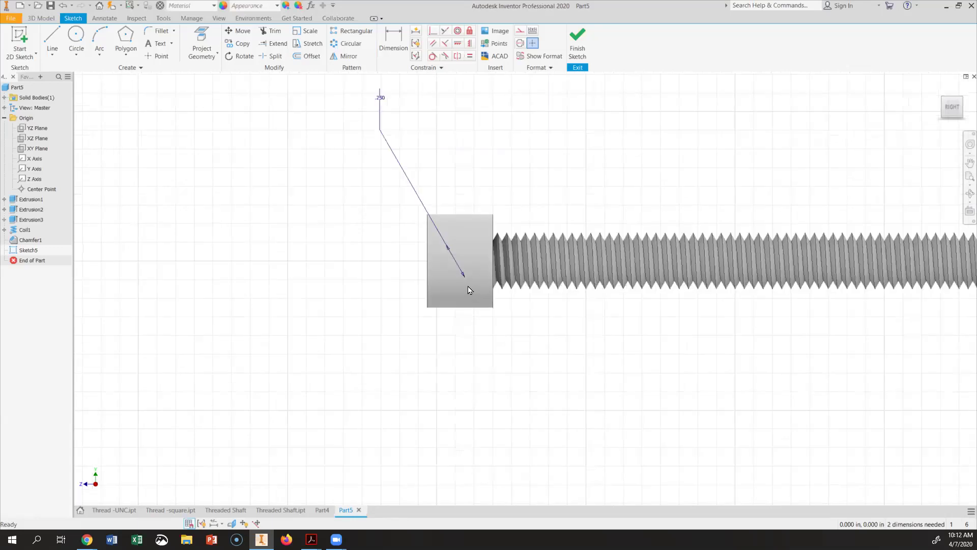
# Switch the model's visual style to Wireframe
pyautogui.click(219, 18)
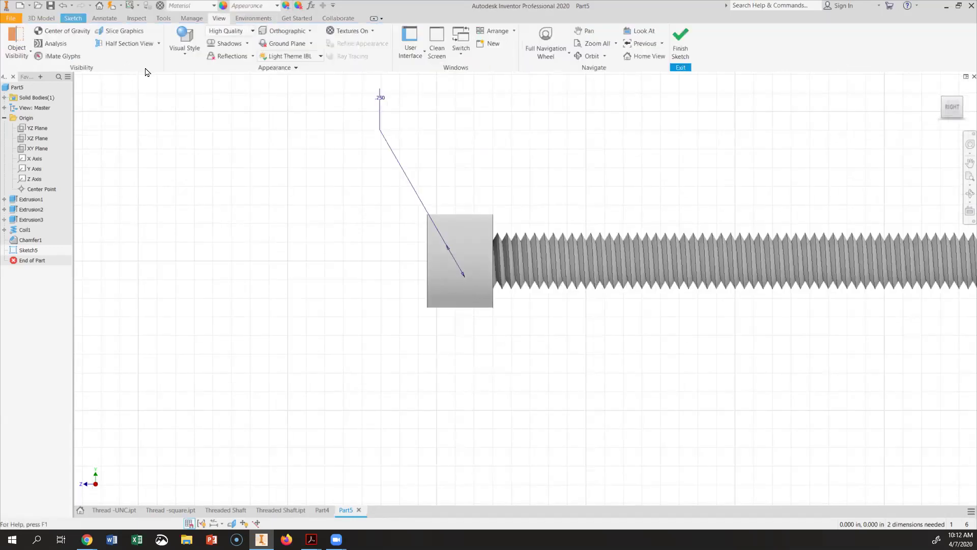
pyautogui.click(181, 61)
pyautogui.click(95, 162)
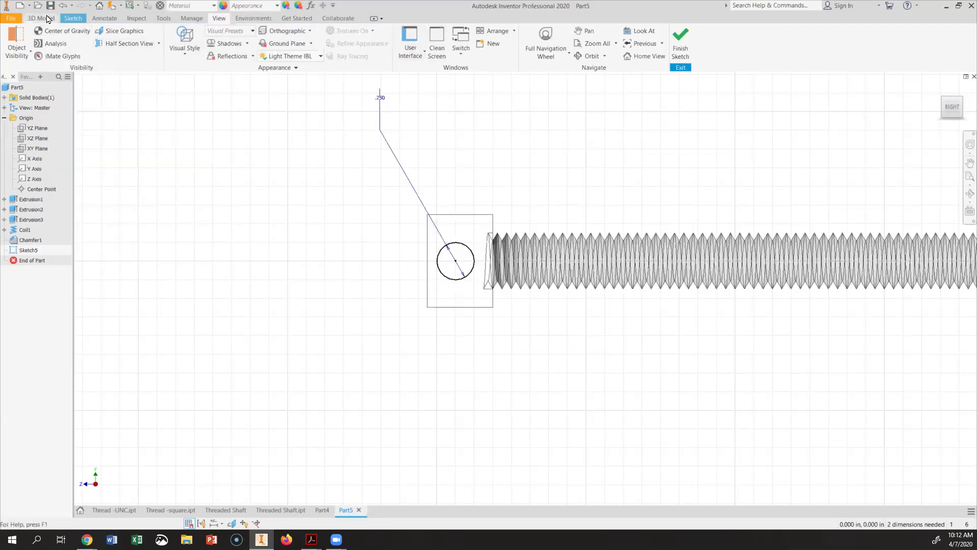
pyautogui.click(94, 20)
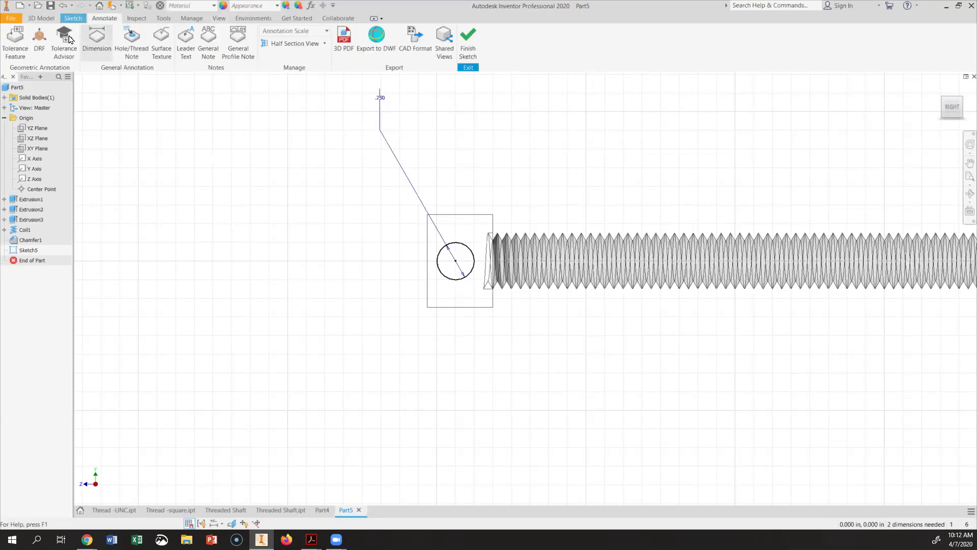
pyautogui.click(65, 21)
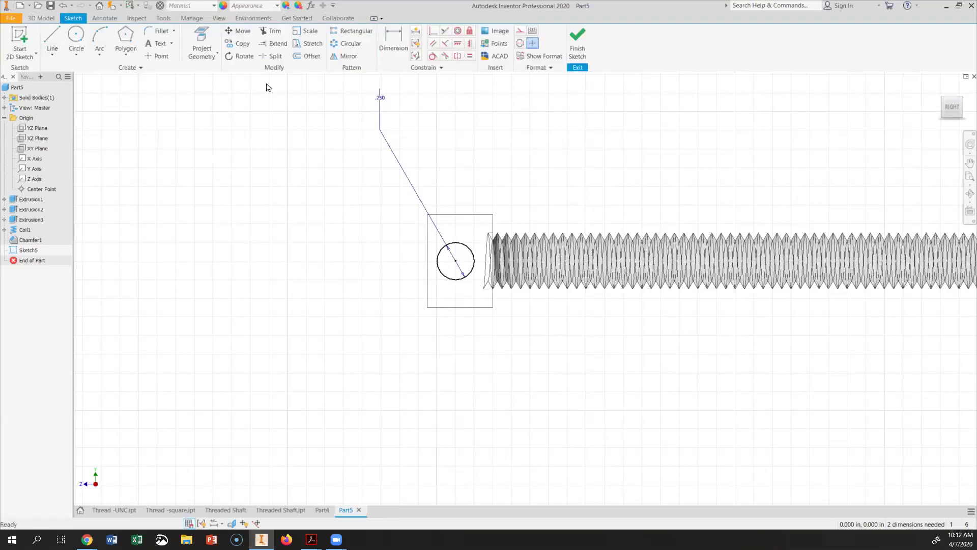
# Dimension the circle centre .4375/2 (.219) from the head's left edge
pyautogui.click(384, 67)
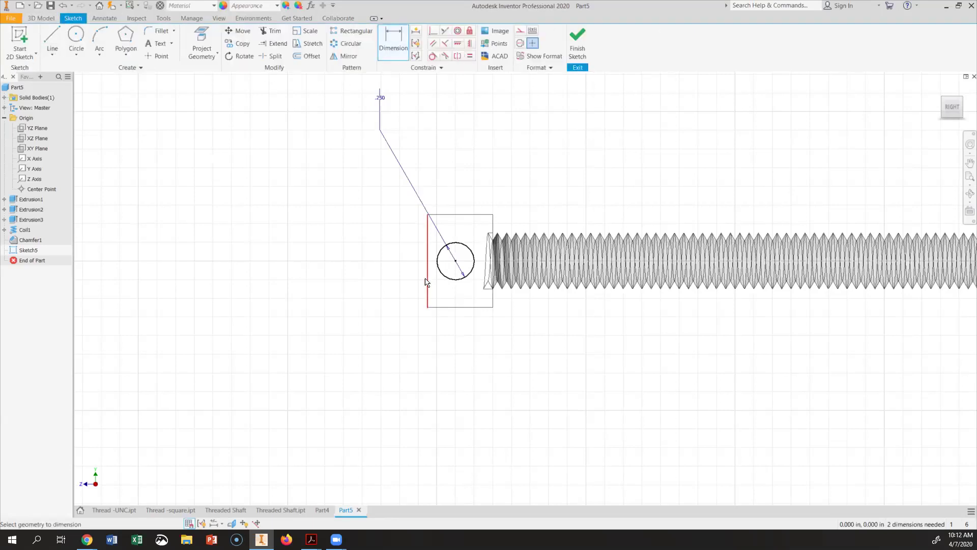
pyautogui.click(427, 285)
pyautogui.click(456, 263)
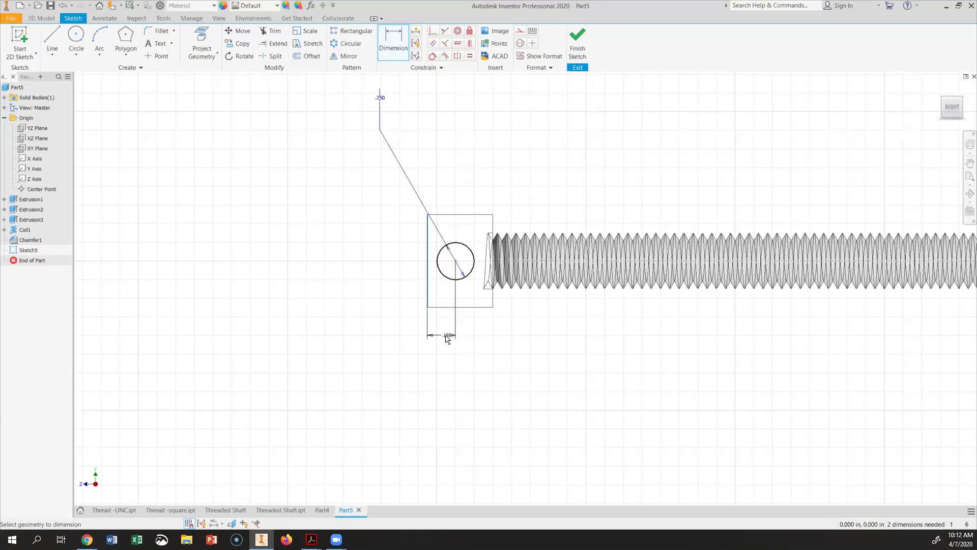
pyautogui.click(448, 345)
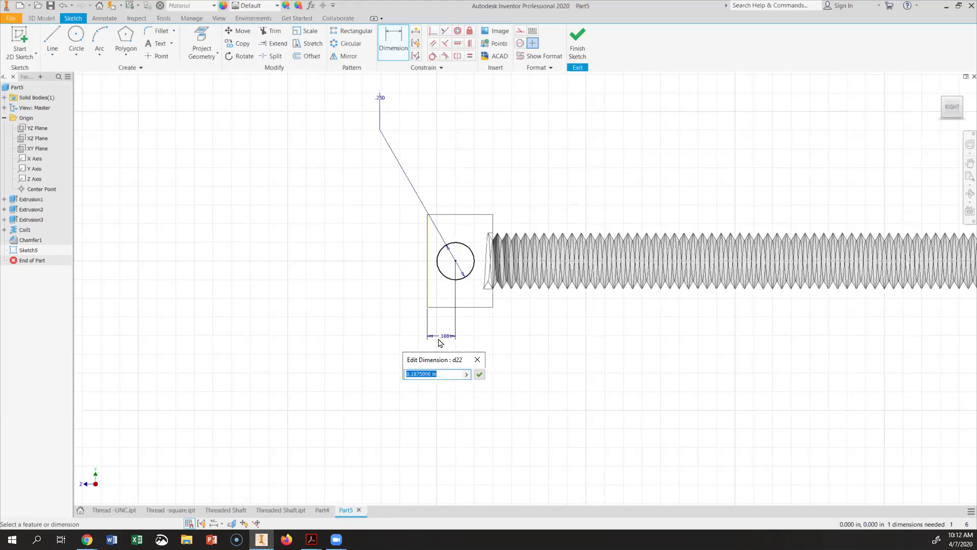
pyautogui.write('.4375/2')
pyautogui.click(480, 375)
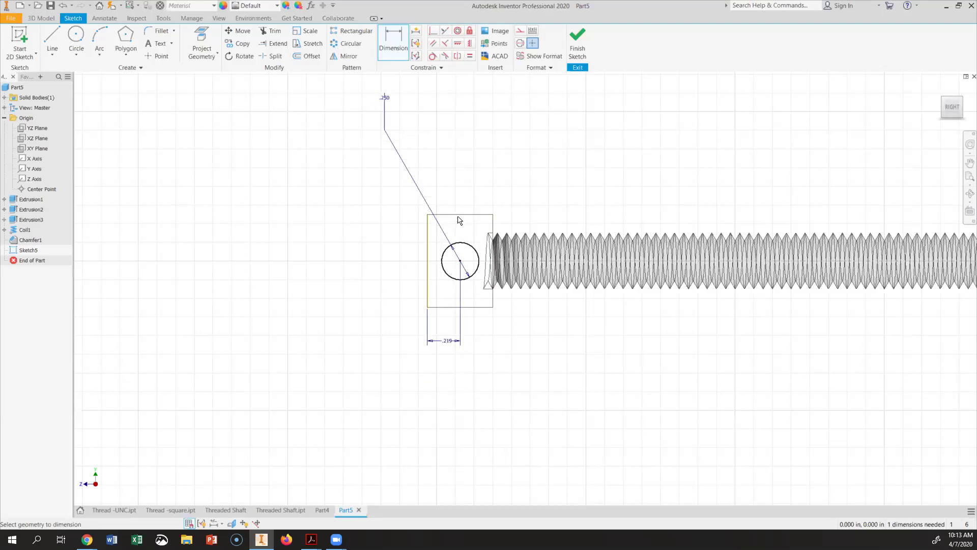
pyautogui.click(463, 243)
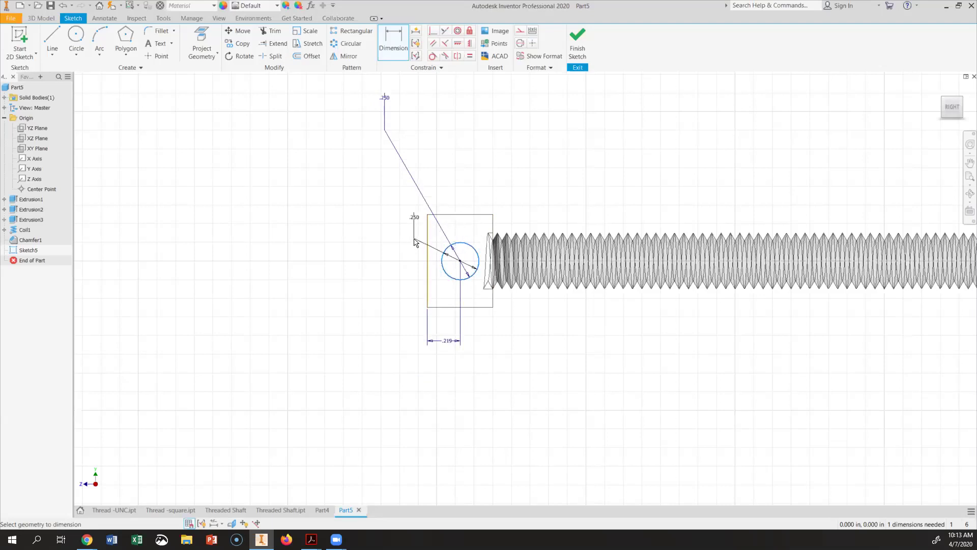
pyautogui.press('Escape')
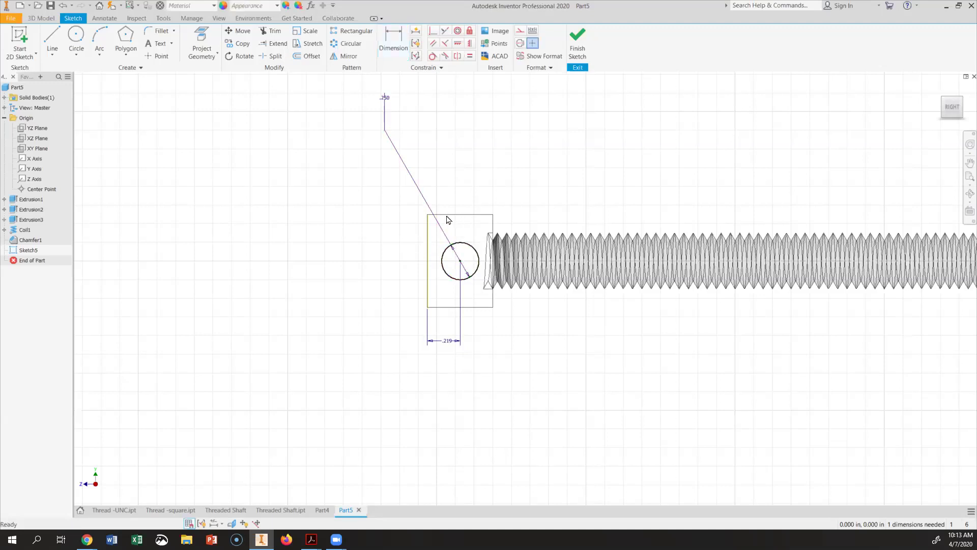
# Project the head's rectangle edges and dimension the circle centre 5/16 below the top edge
pyautogui.click(217, 57)
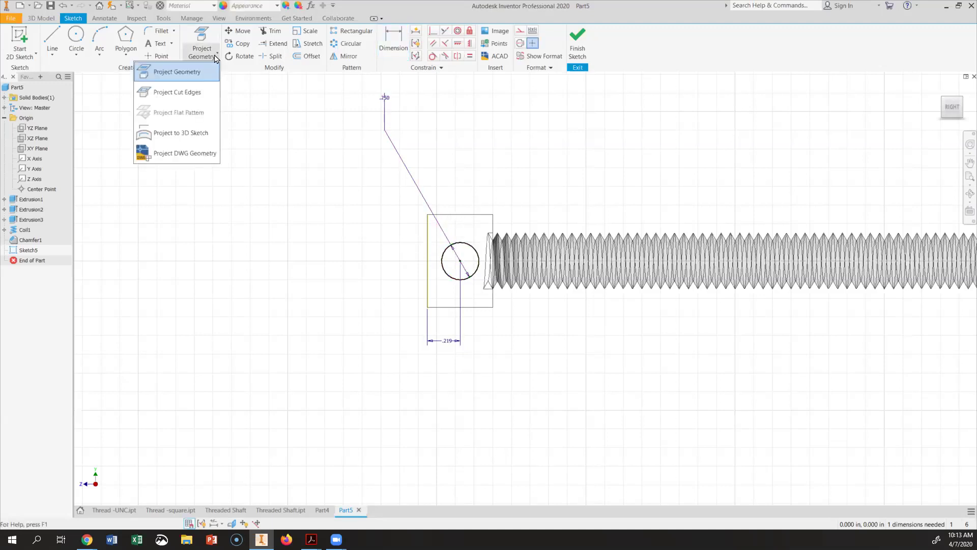
pyautogui.click(191, 75)
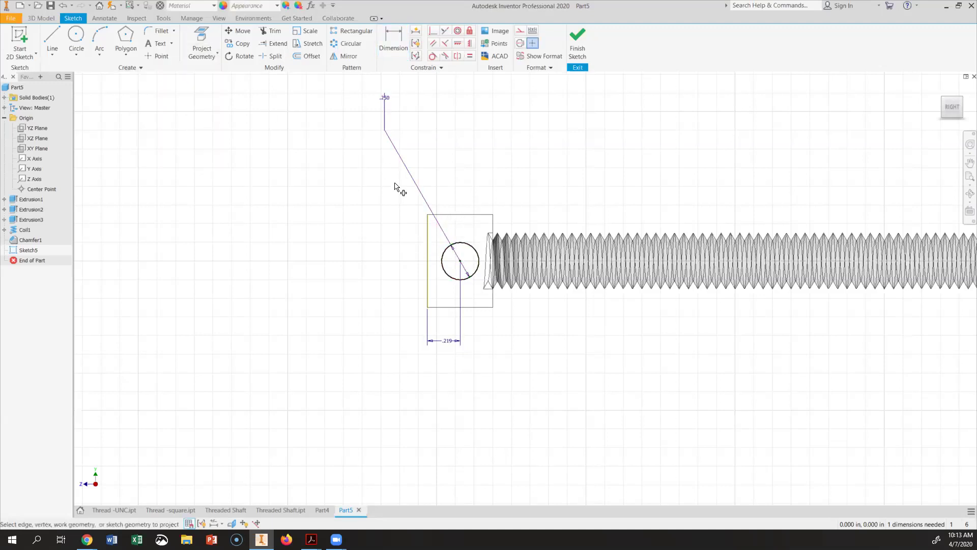
pyautogui.click(463, 216)
pyautogui.click(400, 41)
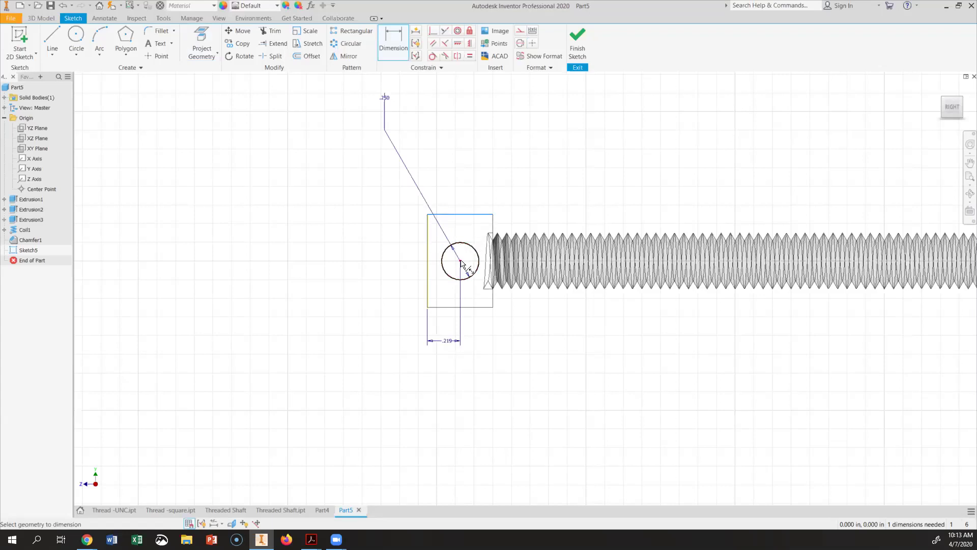
pyautogui.click(387, 237)
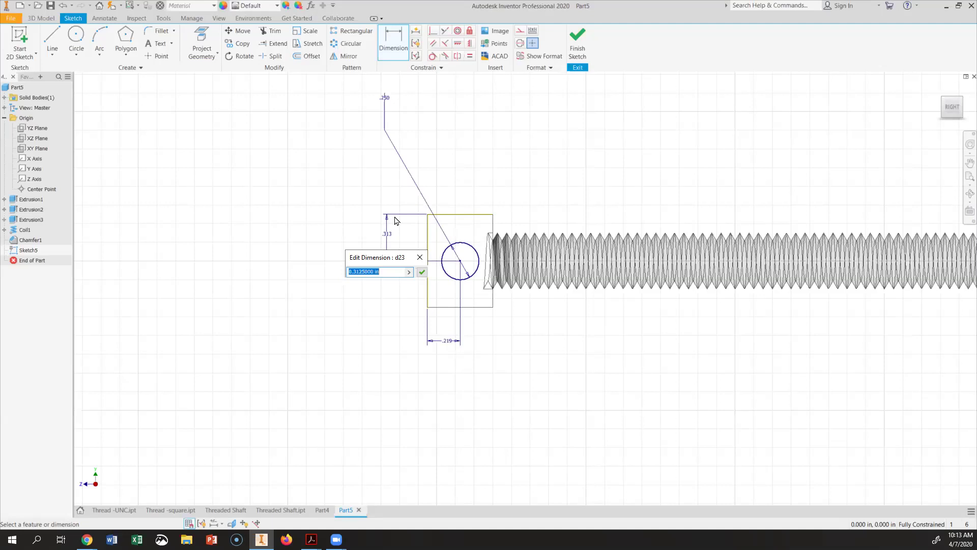
pyautogui.write('5/16')
pyautogui.click(421, 273)
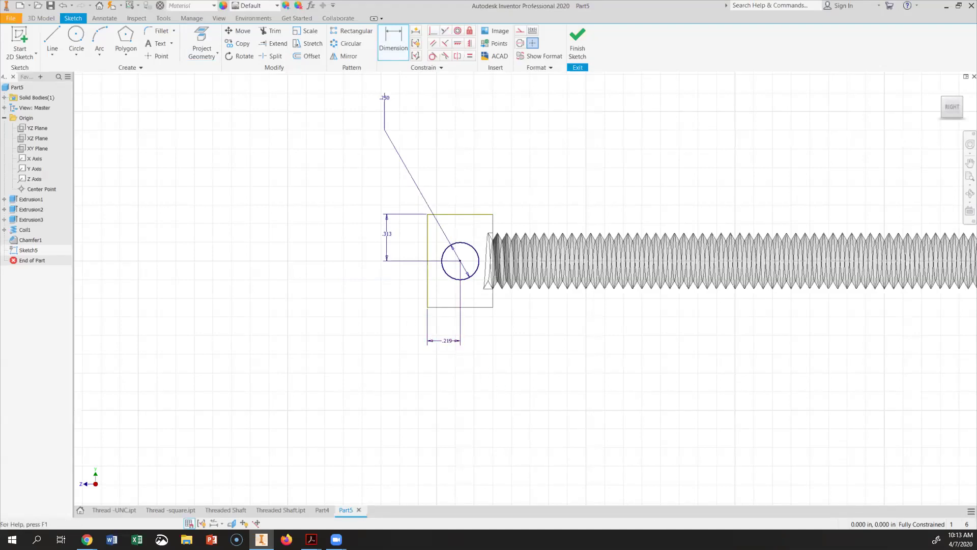
# Finish the cross-hole sketch and switch the visual style to Shaded with Edges
pyautogui.click(578, 46)
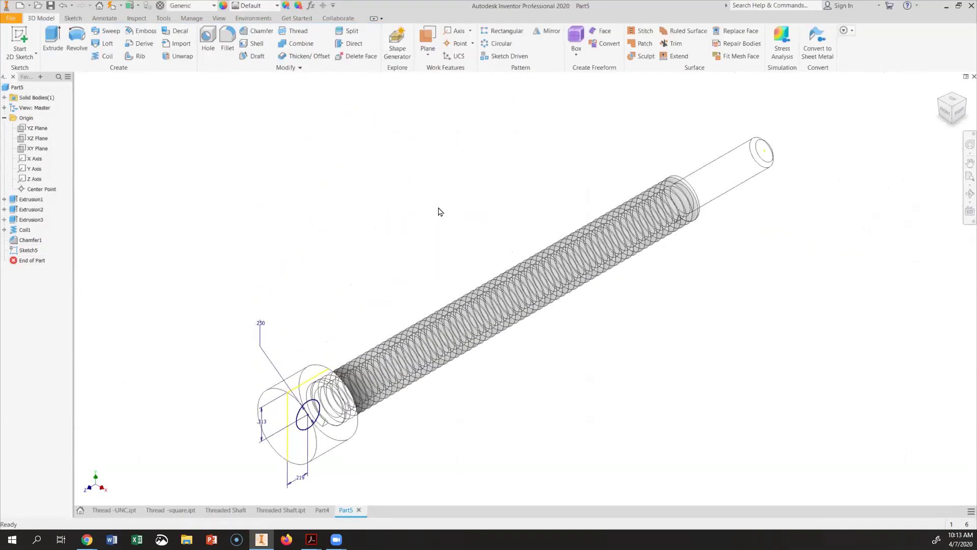
pyautogui.scroll(-3, 459, 221)
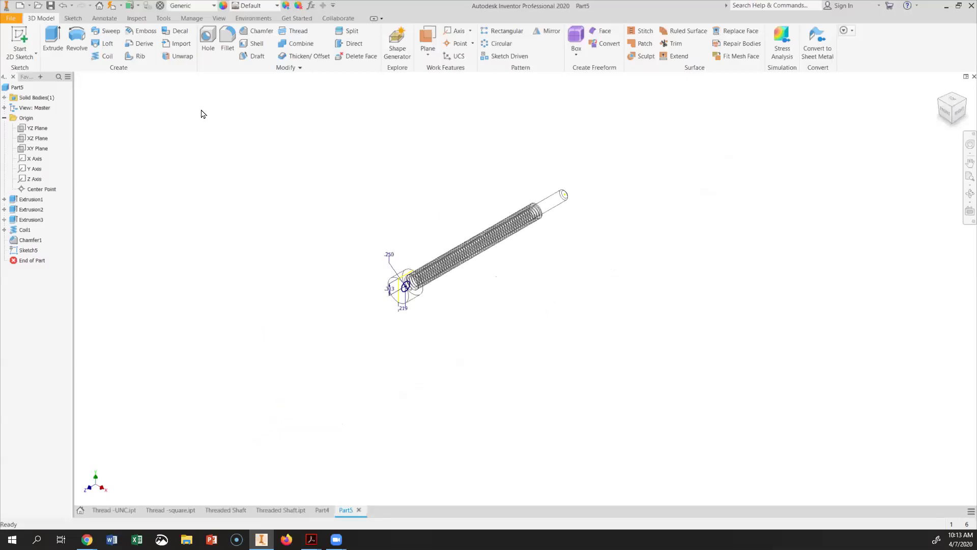
pyautogui.scroll(-3, 330, 206)
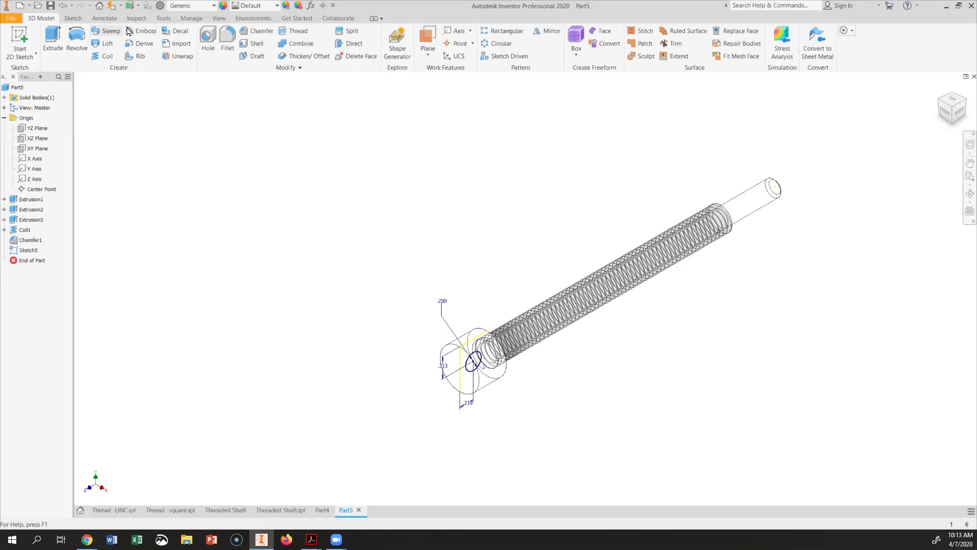
pyautogui.click(218, 20)
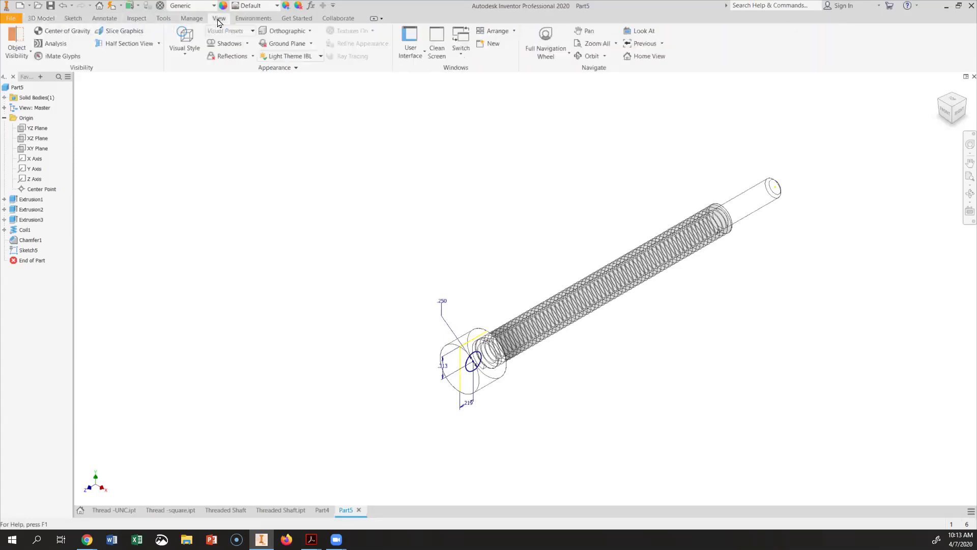
pyautogui.click(185, 55)
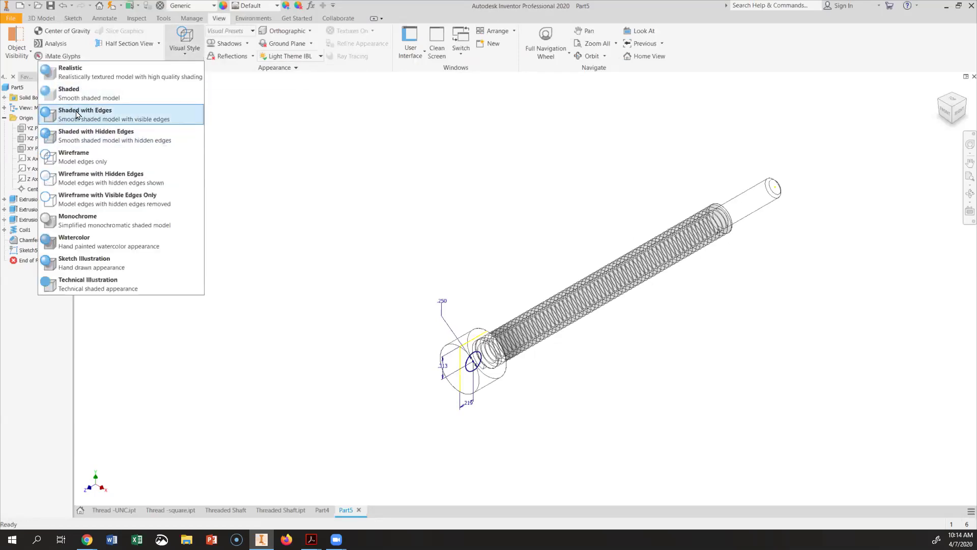
pyautogui.click(80, 115)
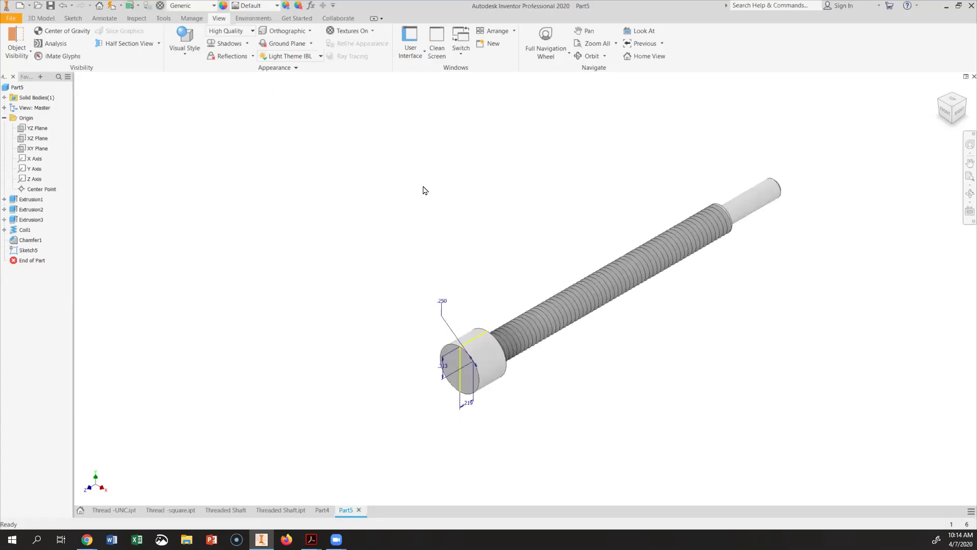
# Extrude the cross-hole profile symmetrically 0.625 in as a Cut, creating Extrusion4
pyautogui.click(40, 17)
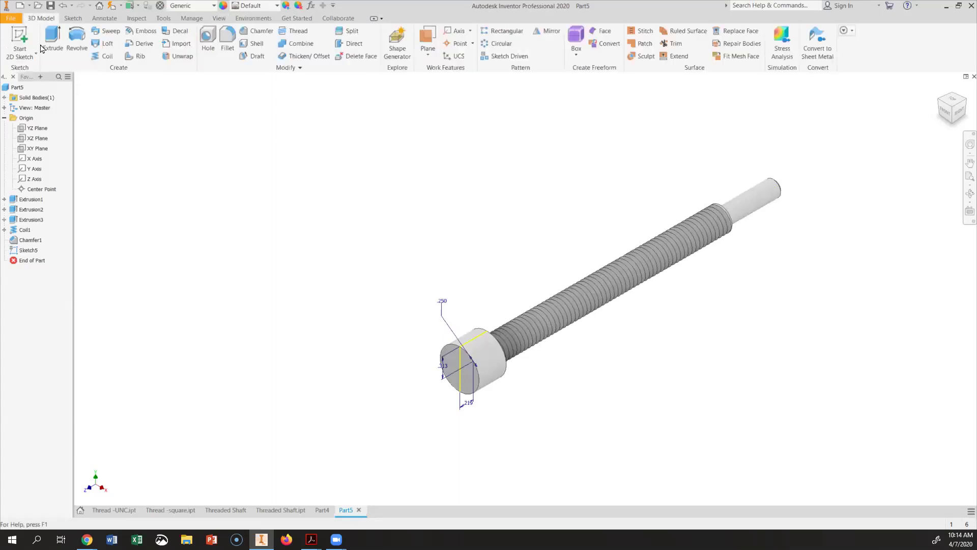
pyautogui.click(51, 36)
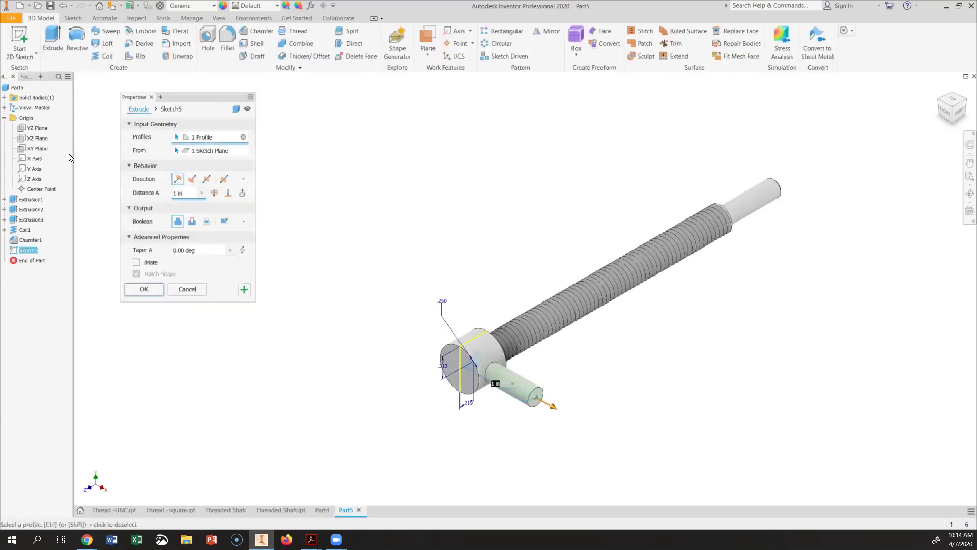
pyautogui.click(205, 183)
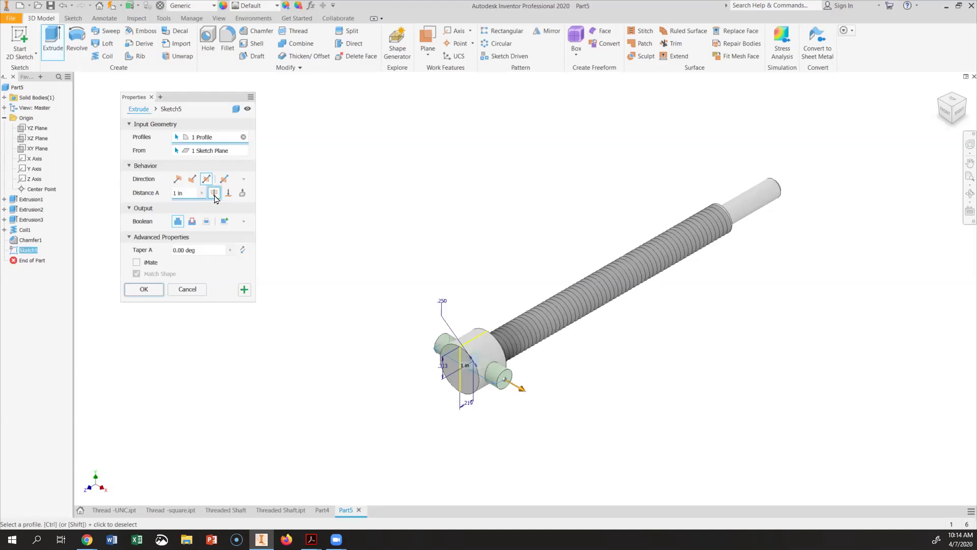
pyautogui.write('0.625')
pyautogui.press('Tab')
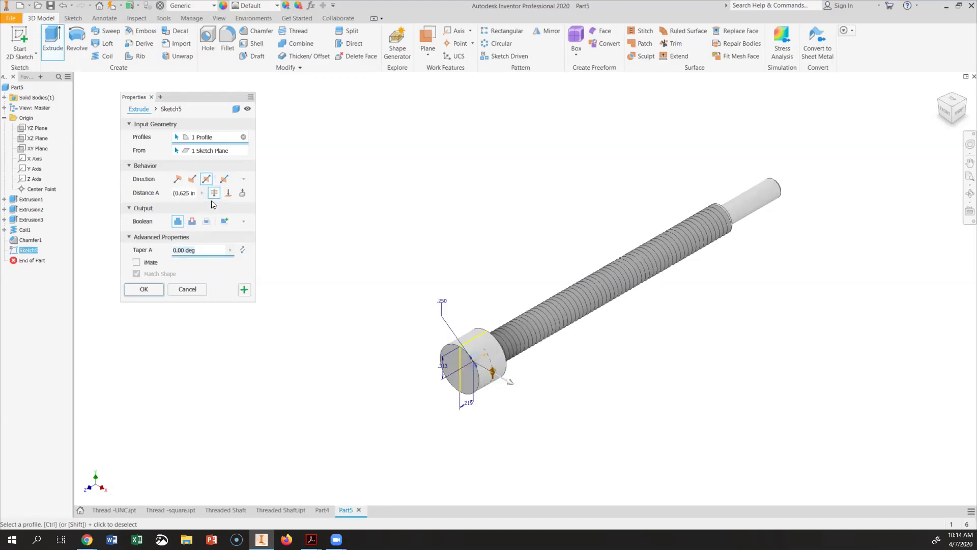
pyautogui.click(212, 197)
pyautogui.click(192, 220)
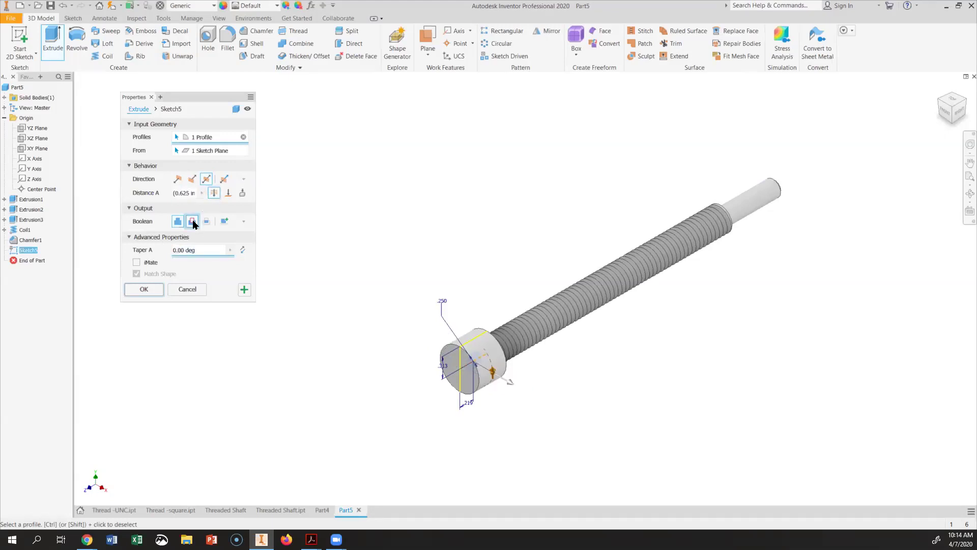
pyautogui.click(145, 288)
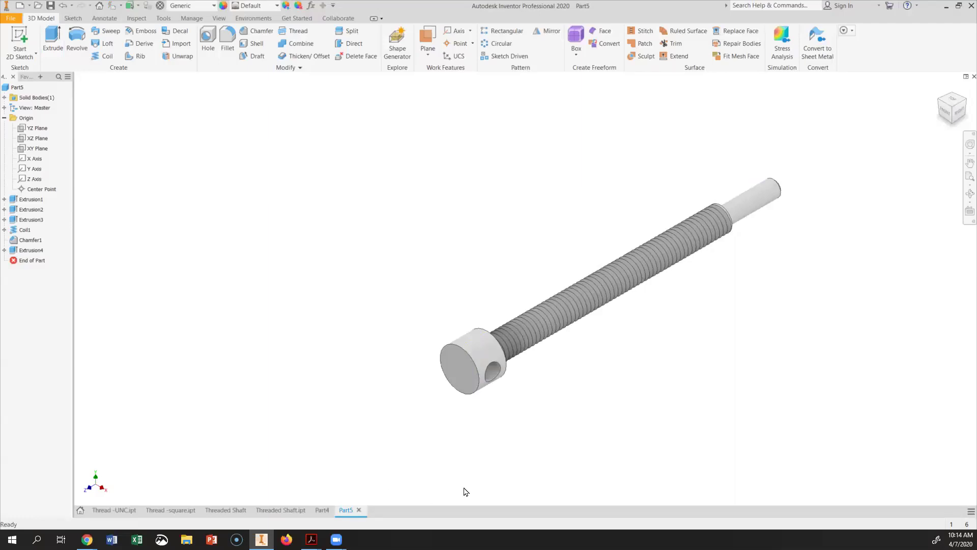
pyautogui.hotkey('alt', 'c')
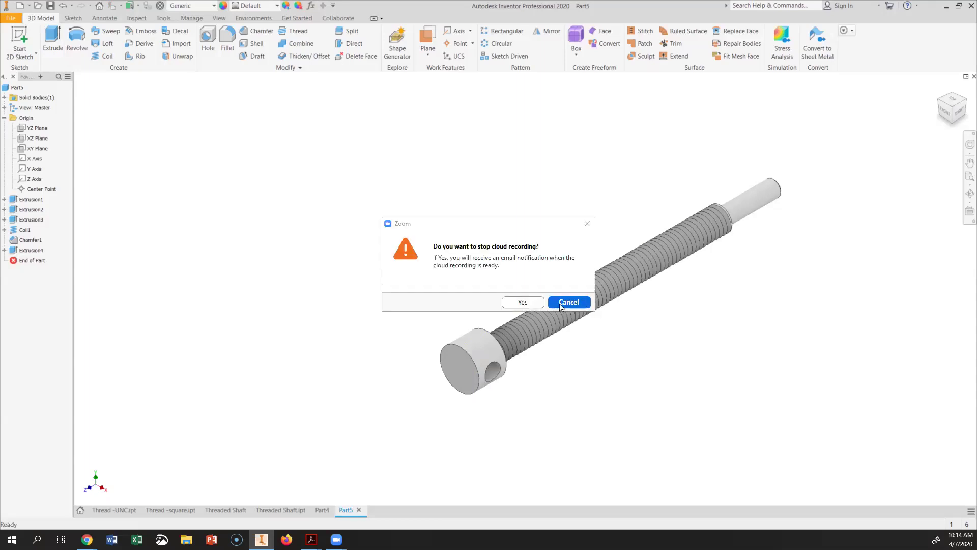